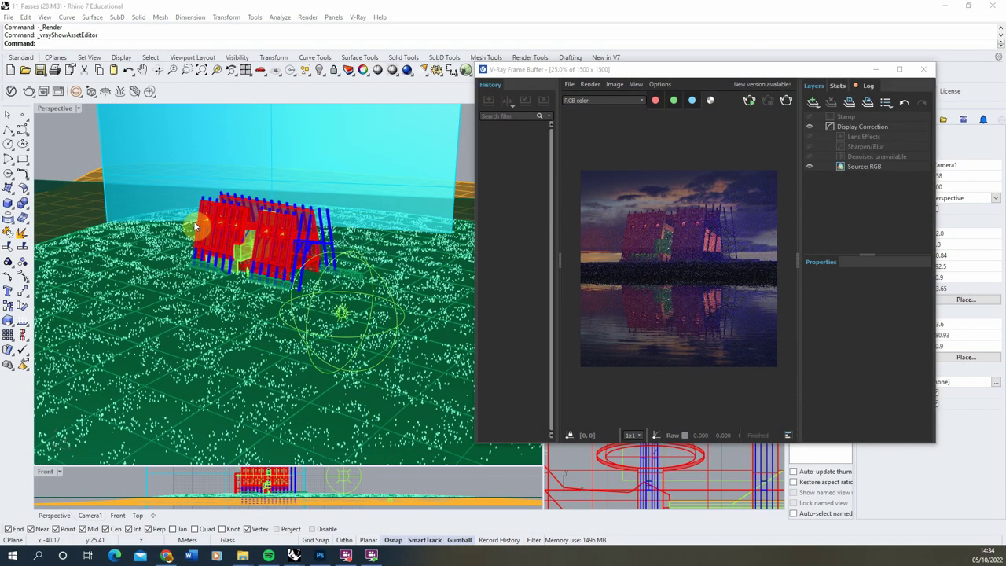
# View the Alpha channel of the finished render, and return to the RGB color channel.
pyautogui.click(586, 102)
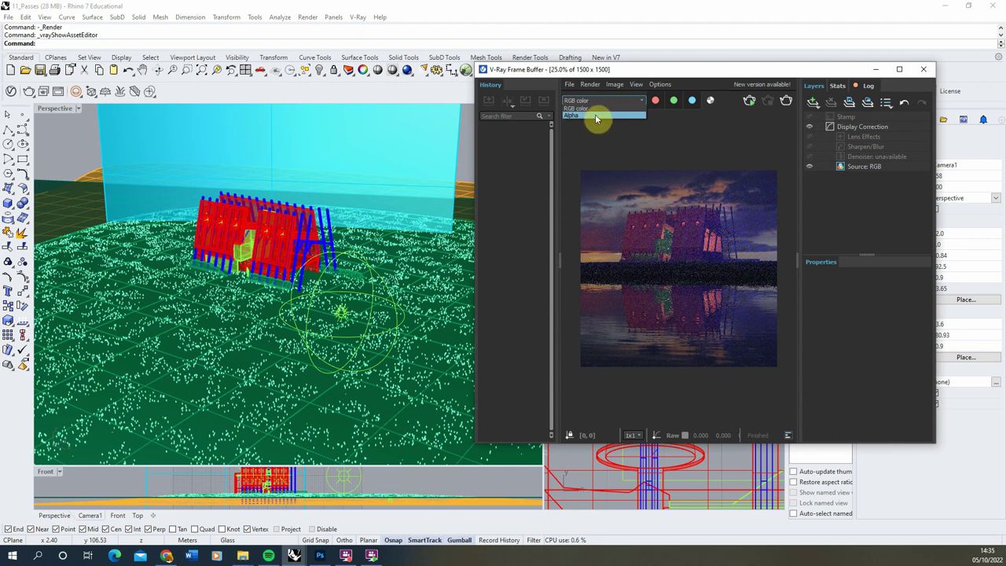
pyautogui.click(594, 116)
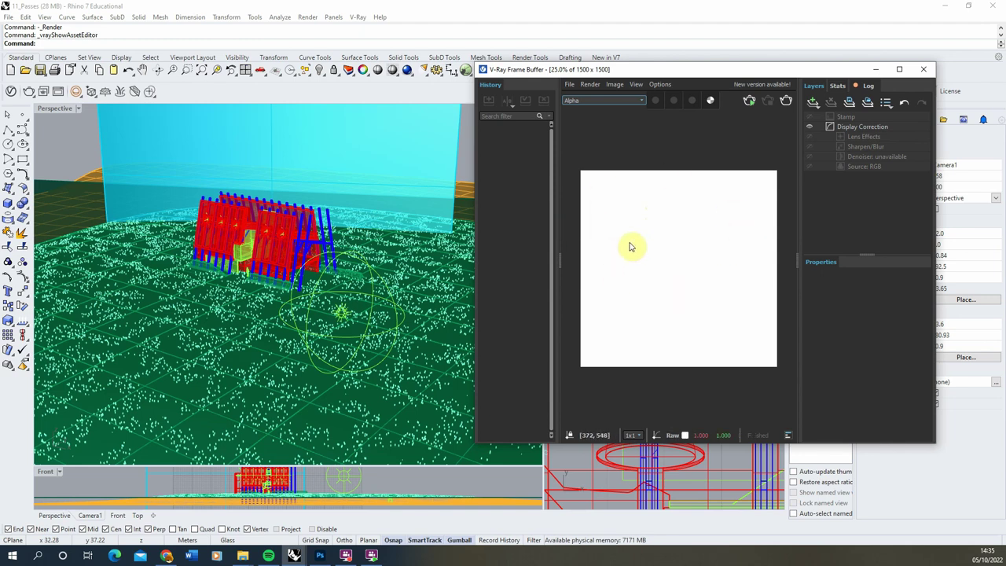
pyautogui.click(579, 101)
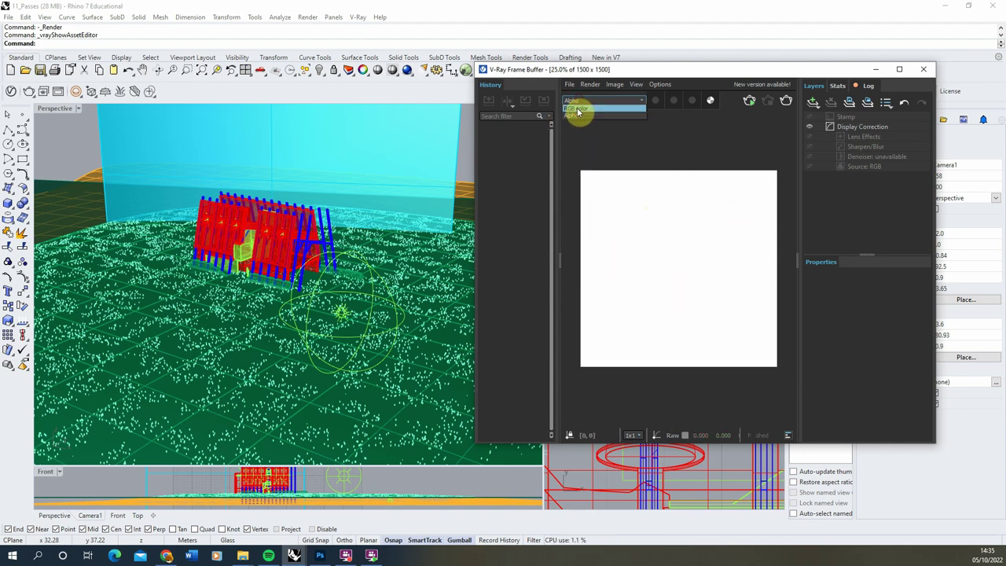
pyautogui.click(579, 109)
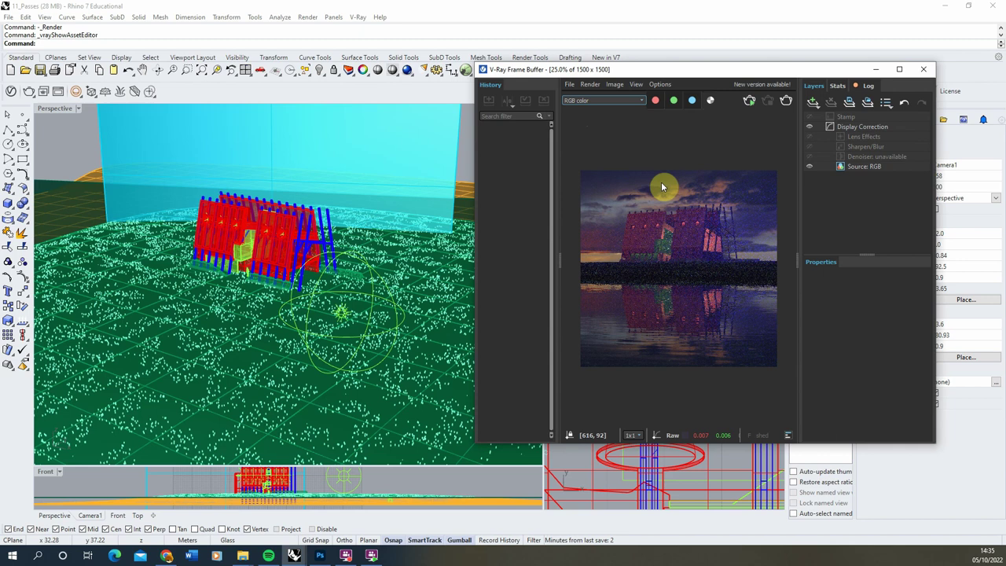
# Add a Material Random Color render element in the V-Ray Asset Editor and list only the render elements.
pyautogui.click(11, 92)
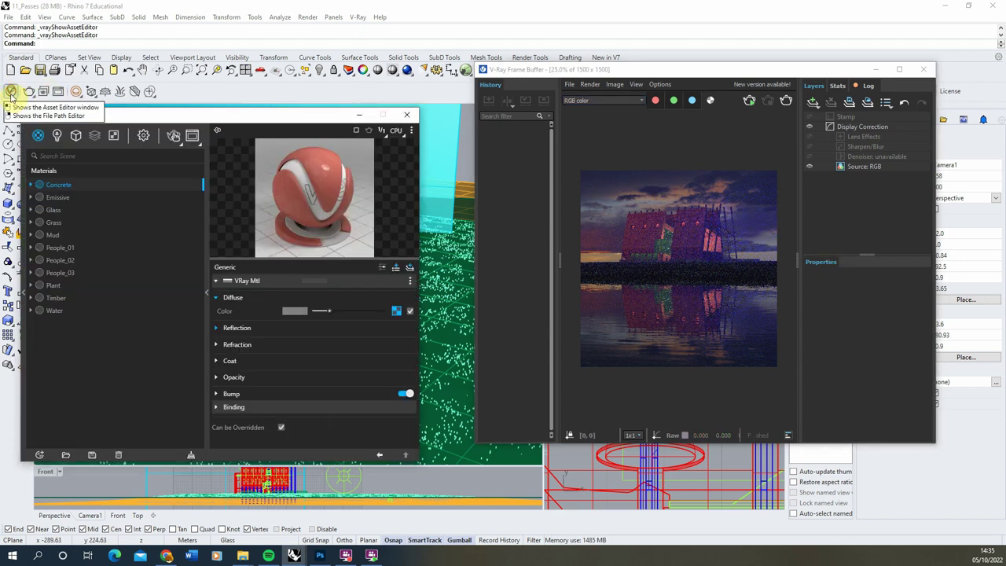
pyautogui.moveTo(209, 118); pyautogui.dragTo(254, 110)
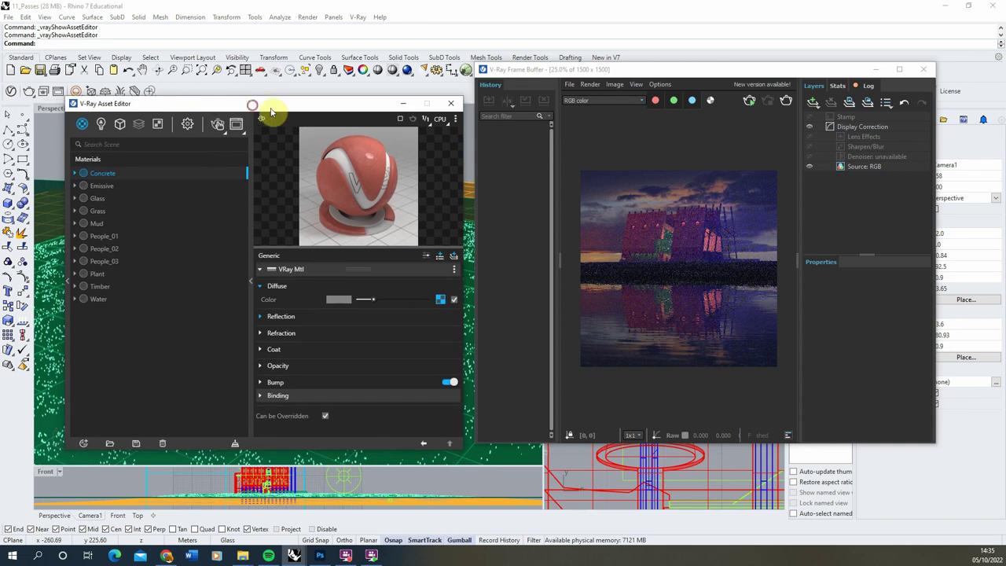
pyautogui.rightClick(140, 128)
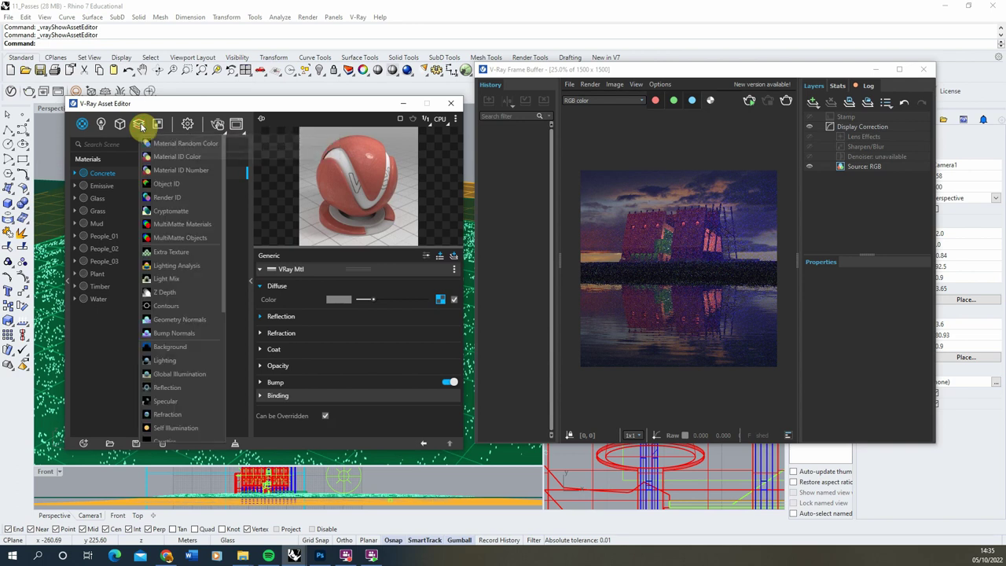
pyautogui.moveTo(225, 148); pyautogui.dragTo(224, 346)
pyautogui.moveTo(225, 294); pyautogui.dragTo(225, 139)
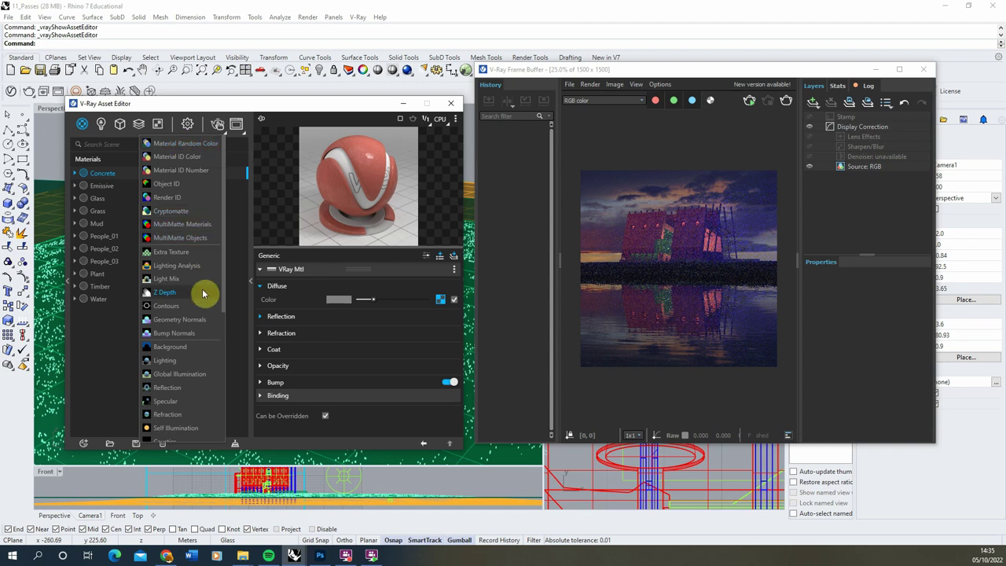
pyautogui.scroll(-3, 202, 291)
pyautogui.scroll(3, 203, 291)
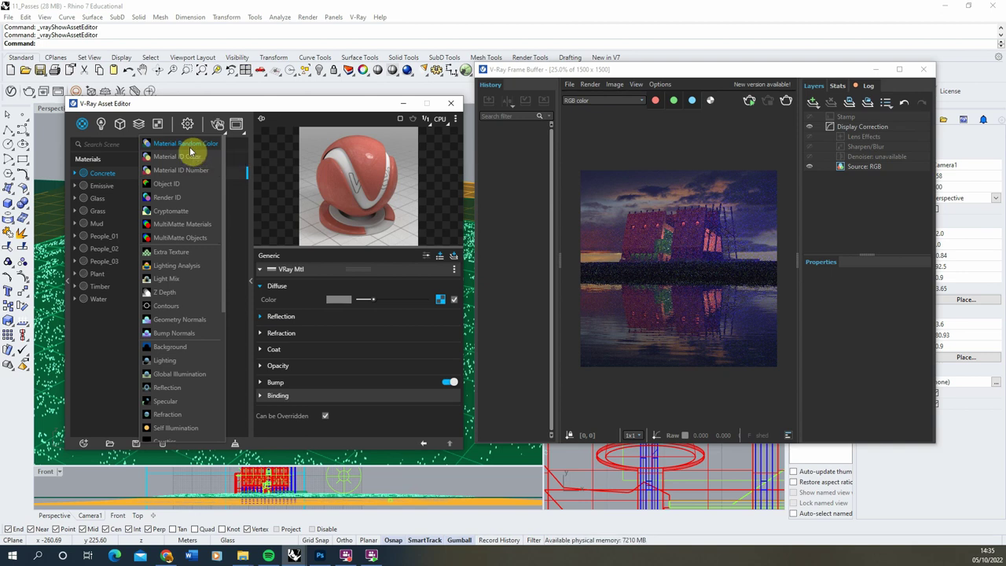
pyautogui.click(178, 144)
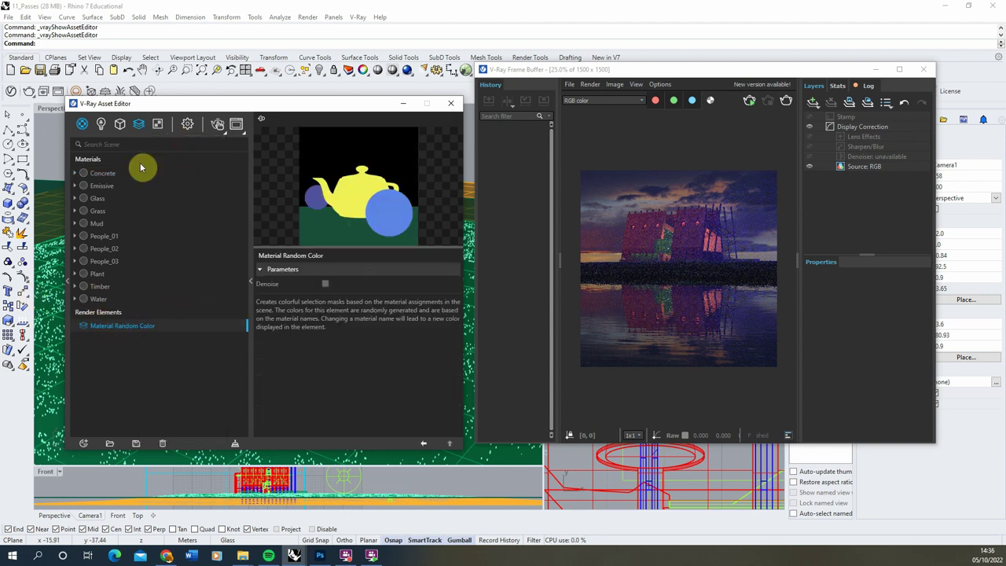
pyautogui.click(138, 124)
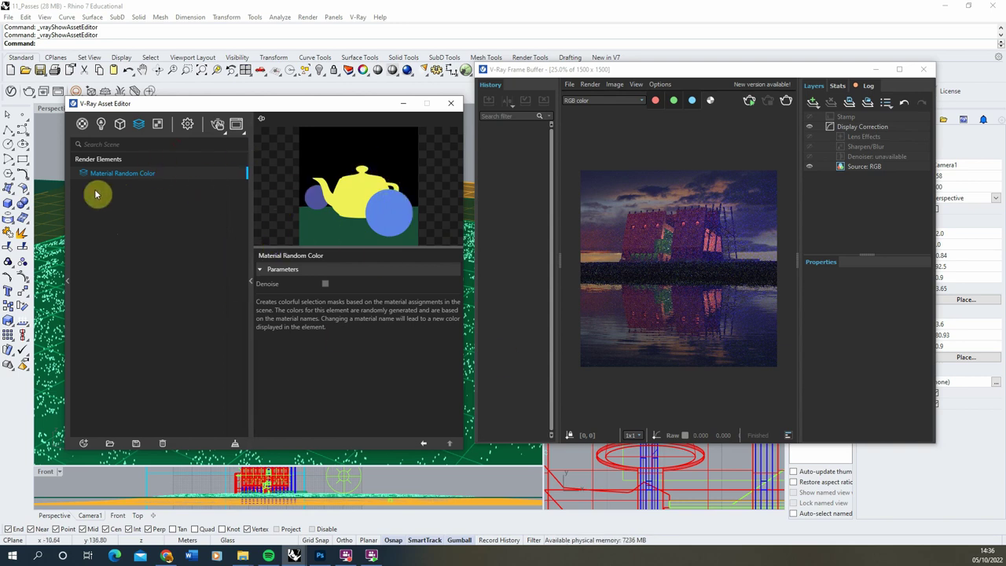
# Turn off the Volumetric Environment fog in the V-Ray render settings.
pyautogui.click(190, 126)
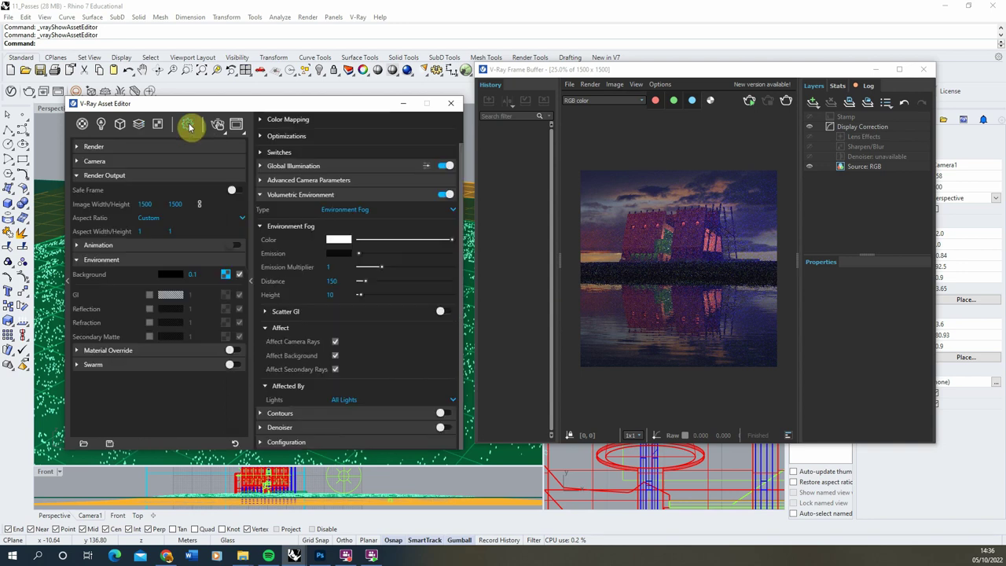
pyautogui.click(443, 194)
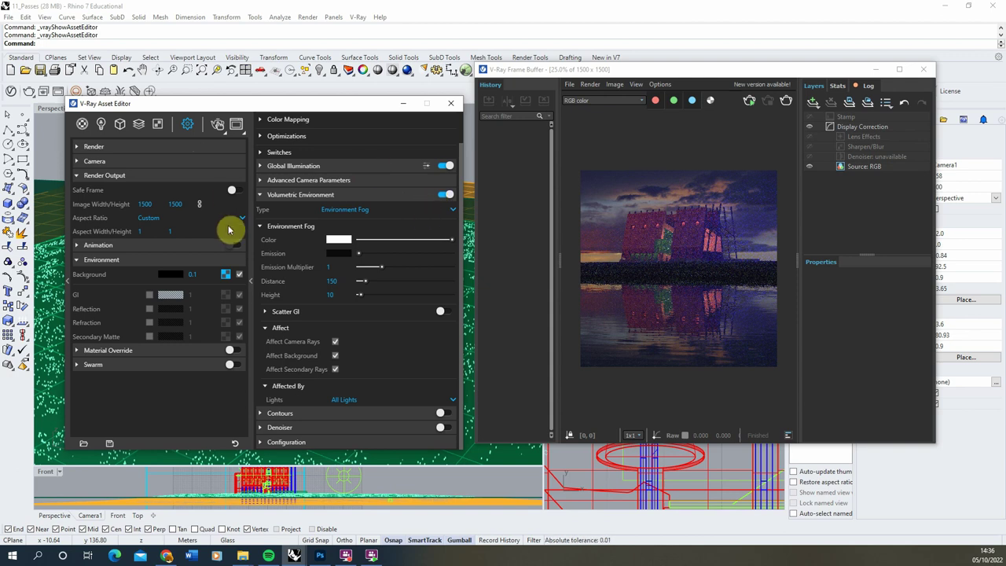
pyautogui.click(445, 196)
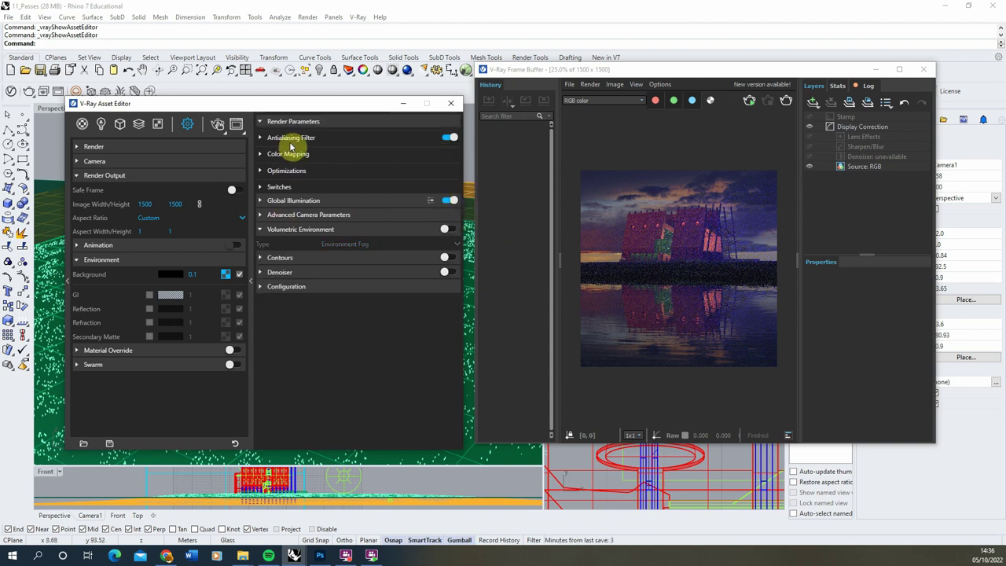
pyautogui.click(448, 229)
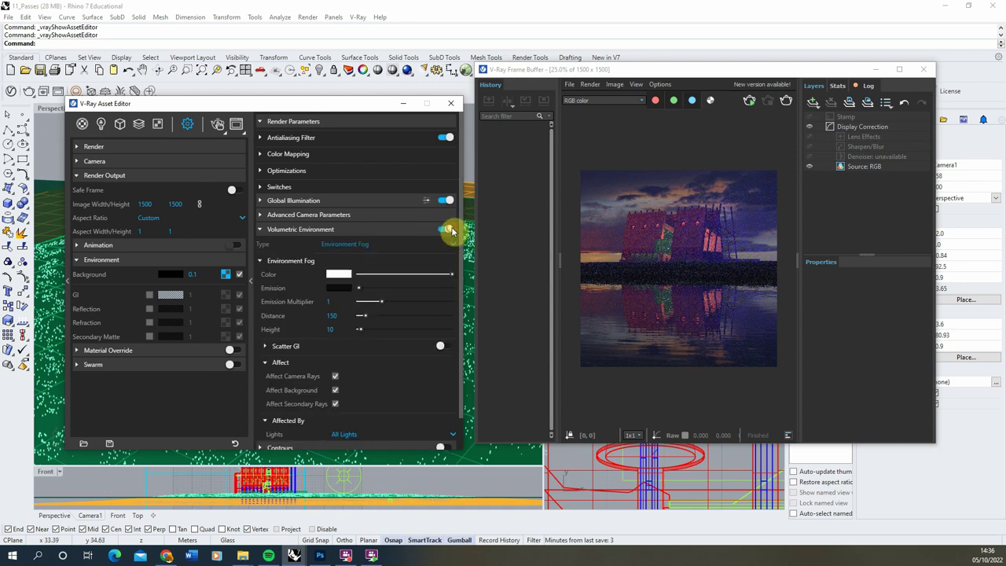
pyautogui.click(445, 229)
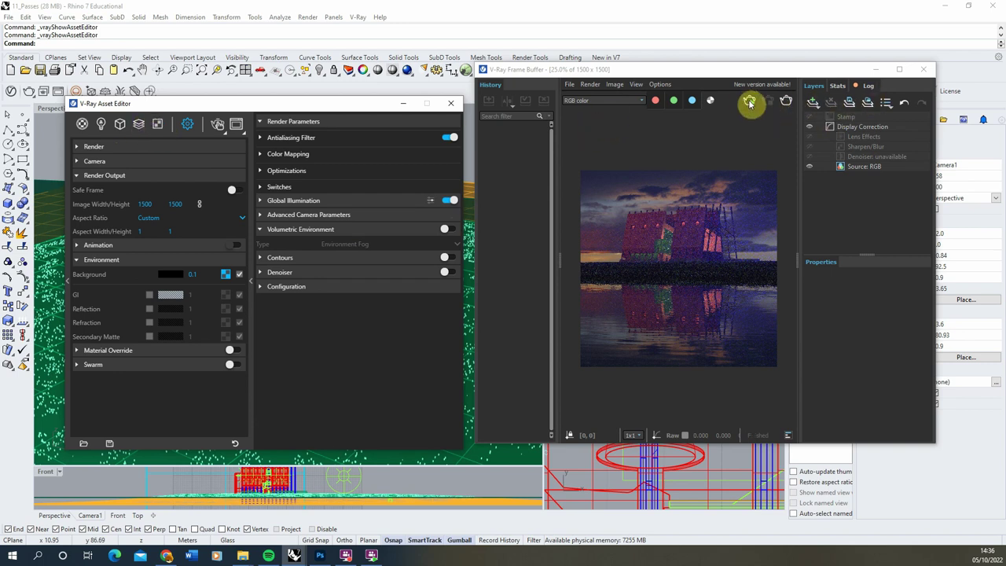
# Start an interactive render and display its Material_Random_Color channel in the frame buffer.
pyautogui.click(617, 100)
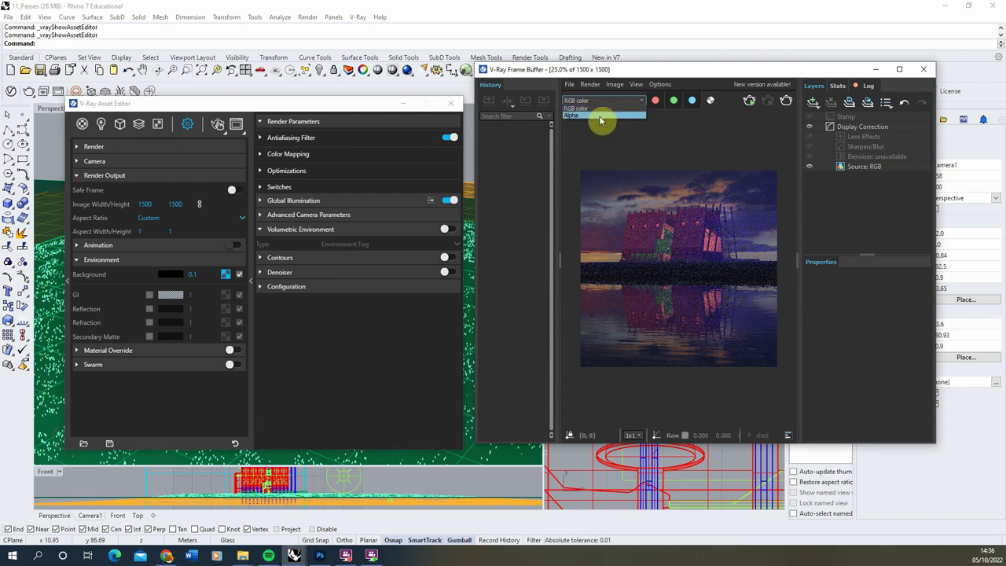
pyautogui.click(751, 100)
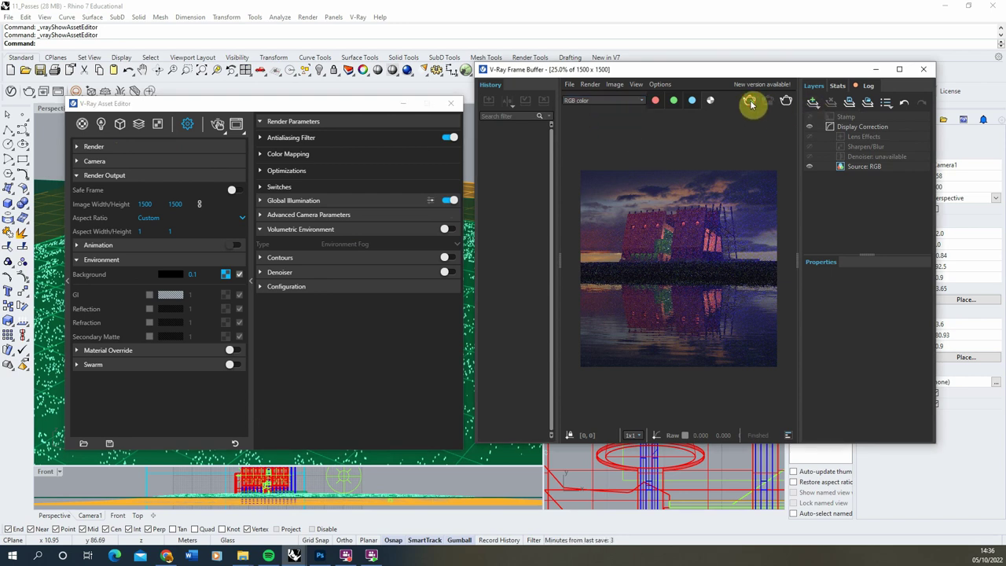
pyautogui.click(609, 101)
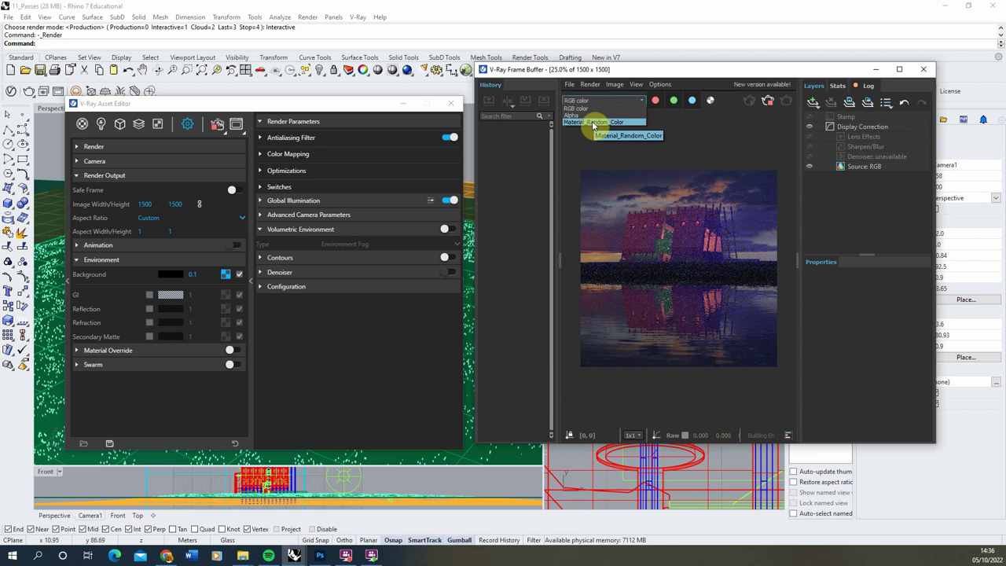
pyautogui.click(594, 123)
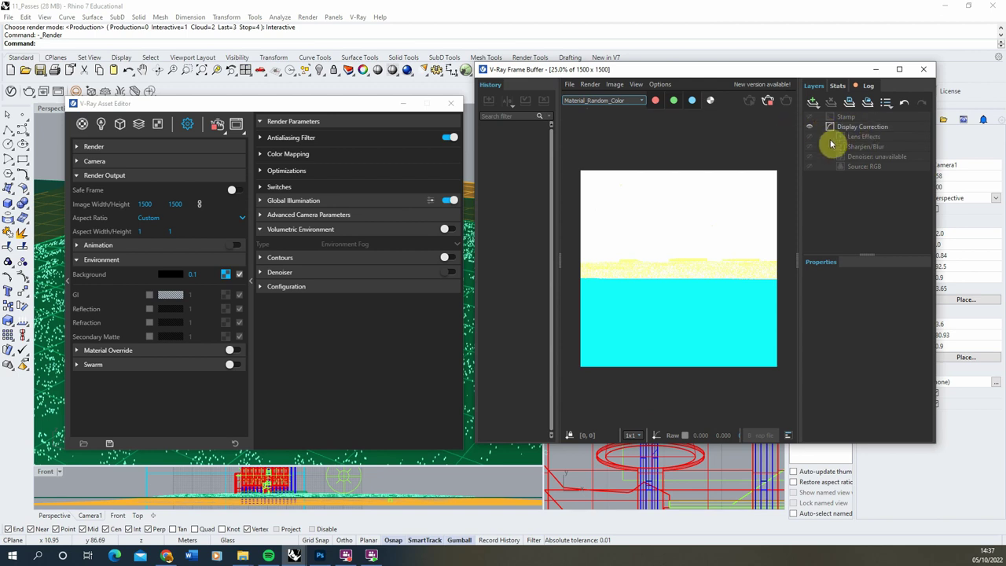
# Examine the material colour mask up close with Display Correction disabled, and re-enable the correction.
pyautogui.click(811, 126)
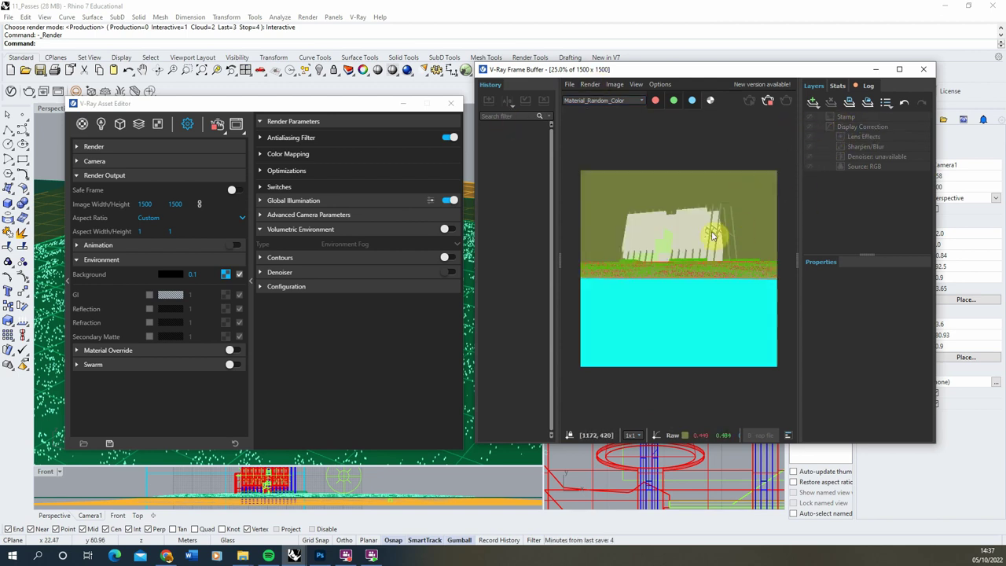
pyautogui.scroll(1, 692, 224)
pyautogui.scroll(1, 691, 223)
pyautogui.scroll(-1, 735, 236)
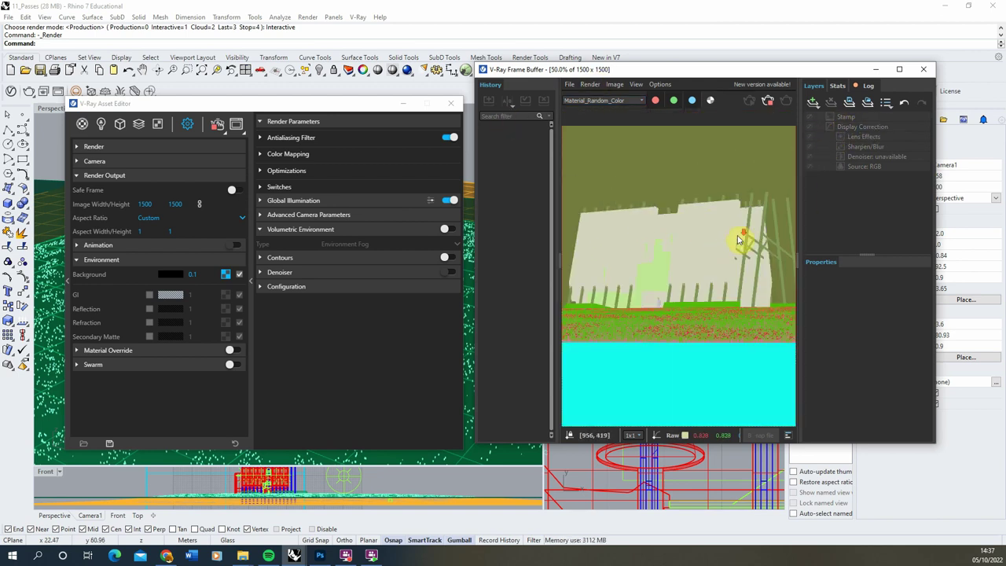
pyautogui.scroll(-1, 722, 220)
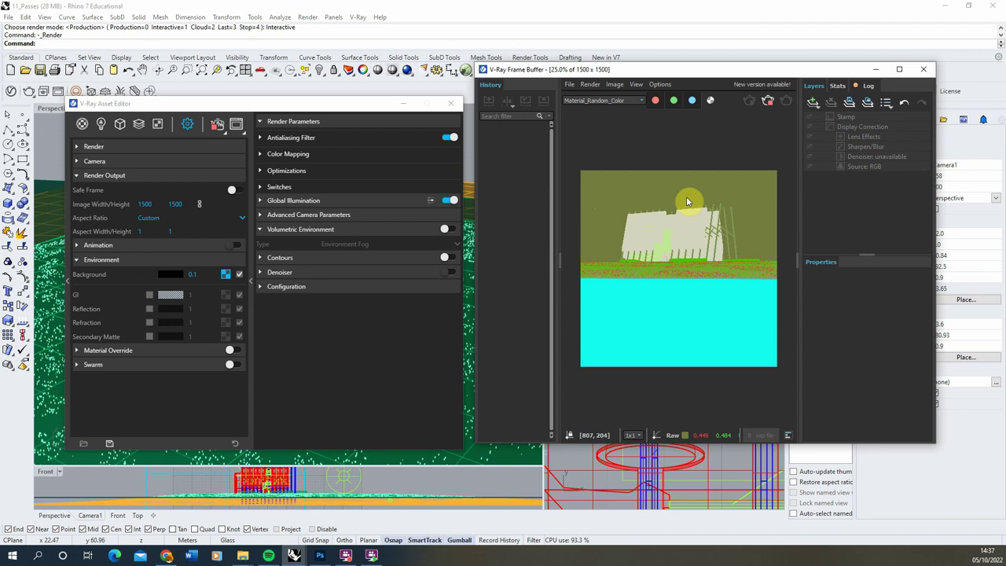
pyautogui.scroll(2, 658, 218)
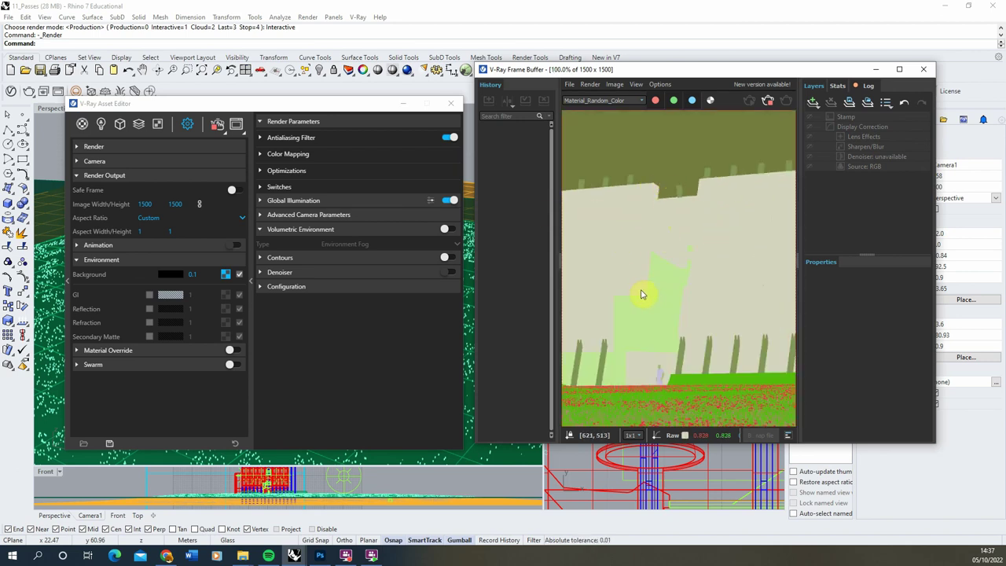
pyautogui.scroll(-1, 664, 262)
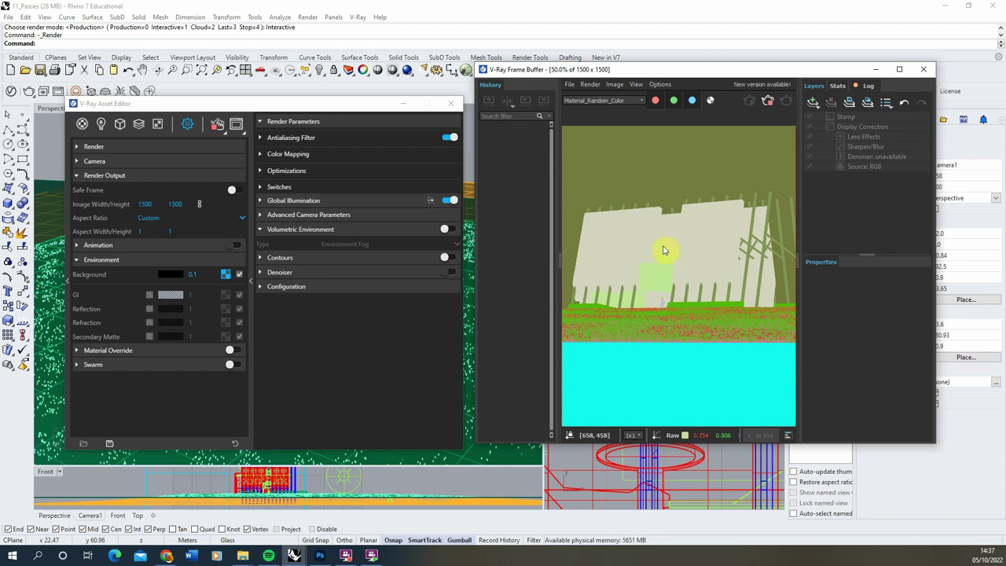
pyautogui.scroll(-1, 664, 250)
pyautogui.click(812, 127)
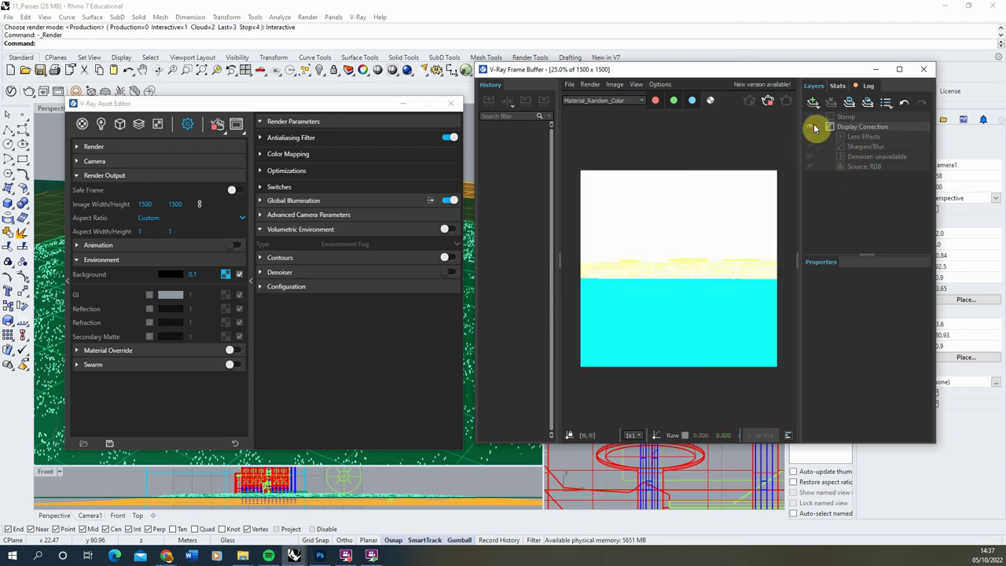
# Compare the RGB color and Material_Random_Color channels with Display Correction enabled, finishing on RGB color.
pyautogui.click(606, 101)
pyautogui.click(598, 116)
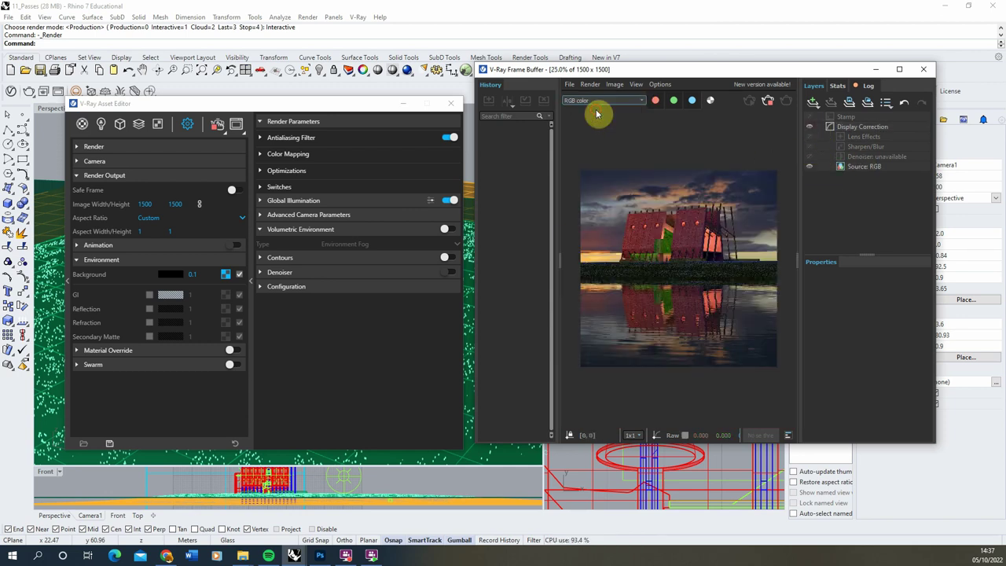
pyautogui.click(810, 128)
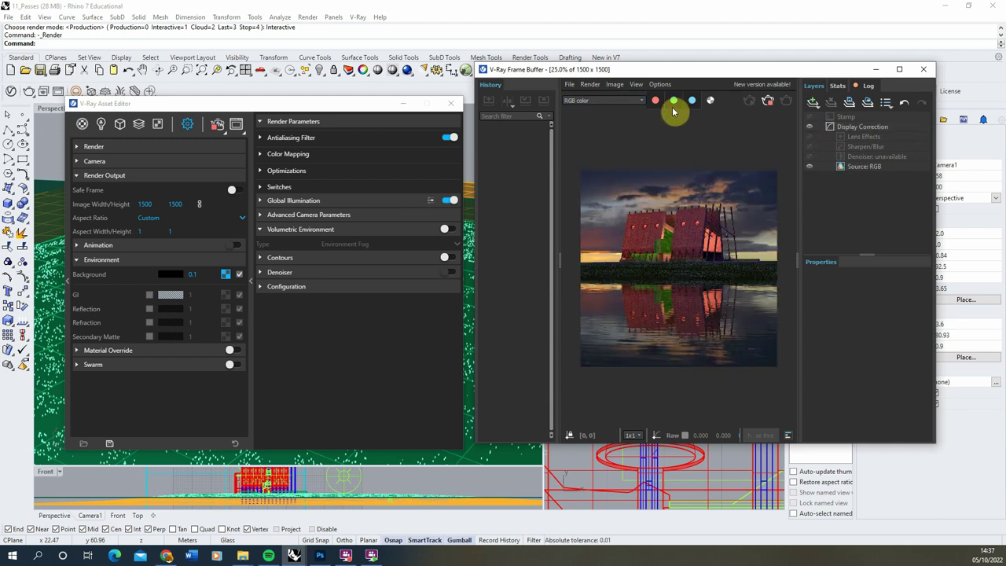
pyautogui.click(611, 102)
pyautogui.click(604, 122)
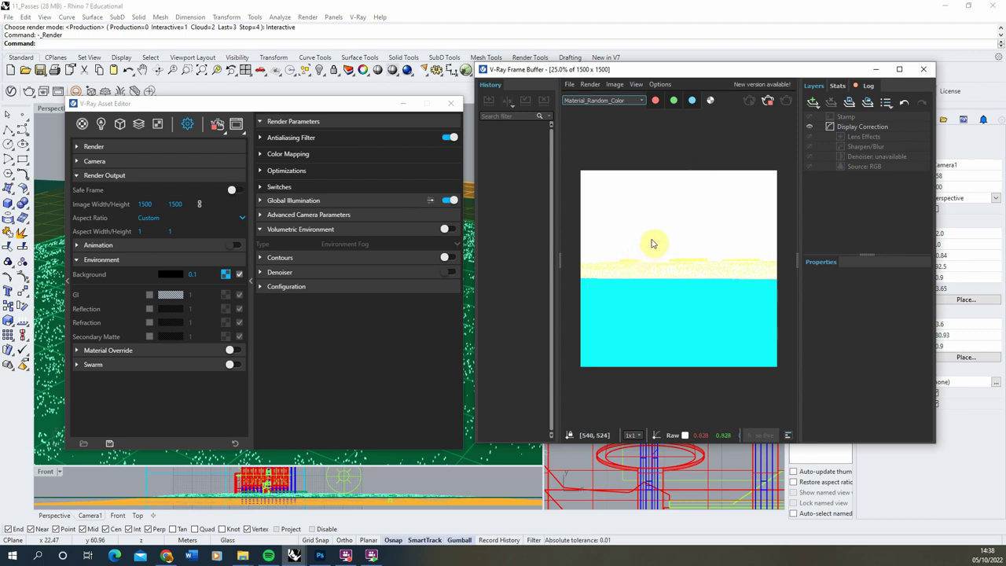
pyautogui.click(609, 101)
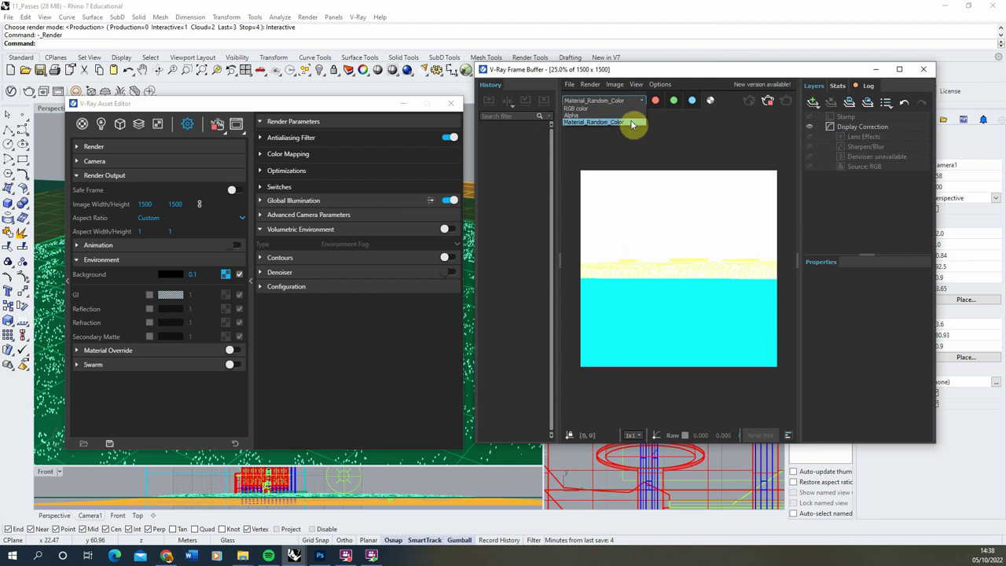
pyautogui.click(612, 109)
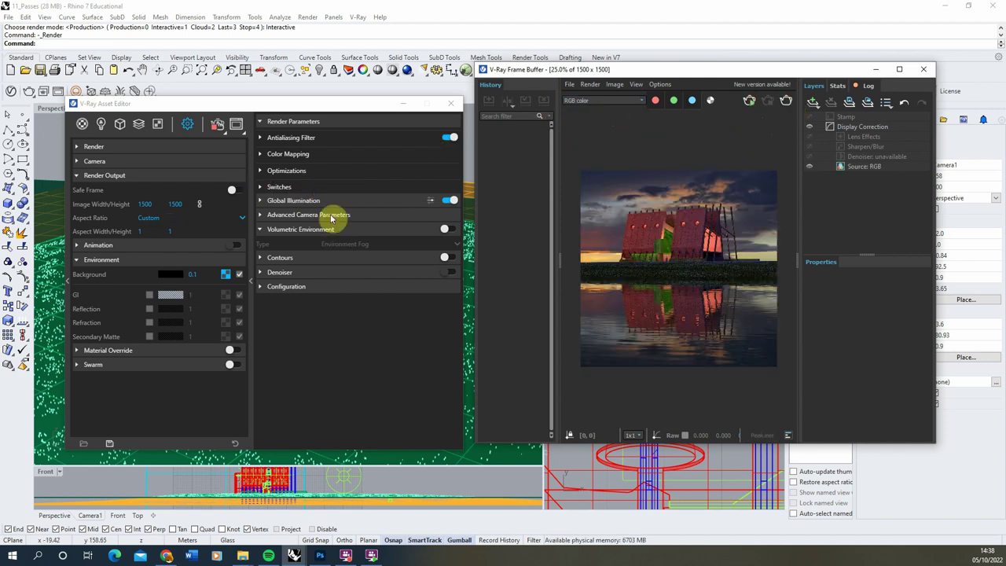
# Add a Raw Light render element to the scene's render elements.
pyautogui.click(138, 124)
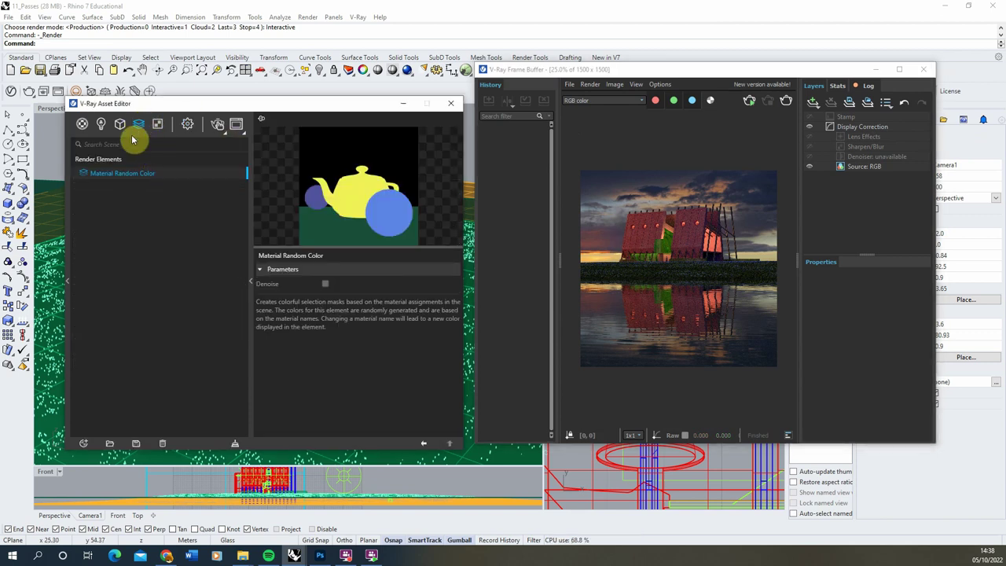
pyautogui.click(85, 444)
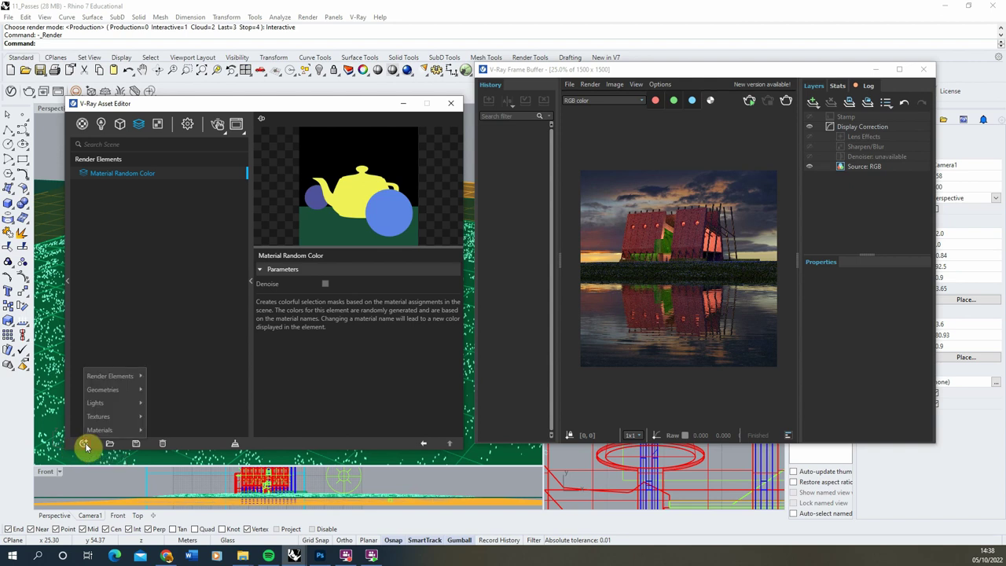
pyautogui.moveTo(114, 377)
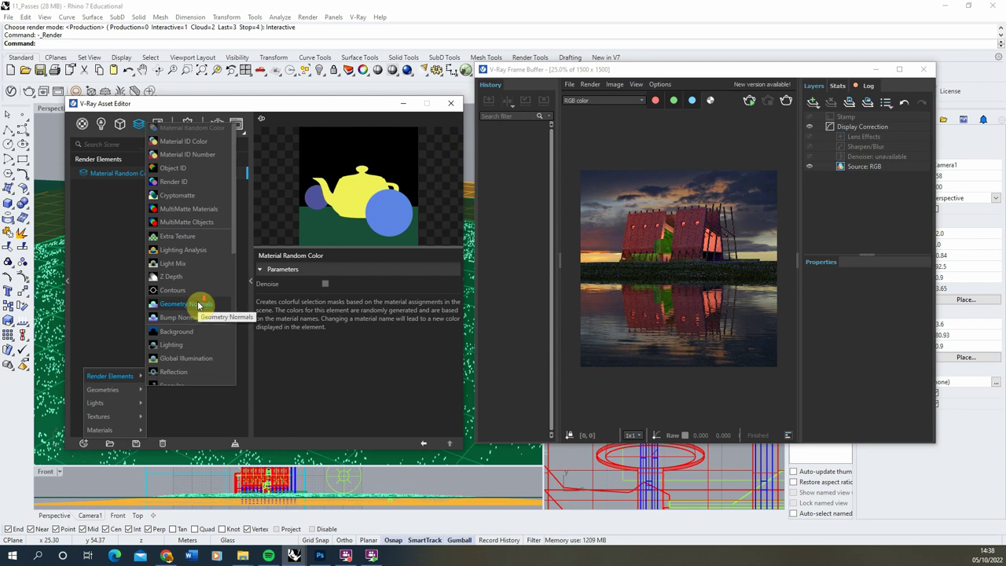
pyautogui.scroll(-5, 200, 305)
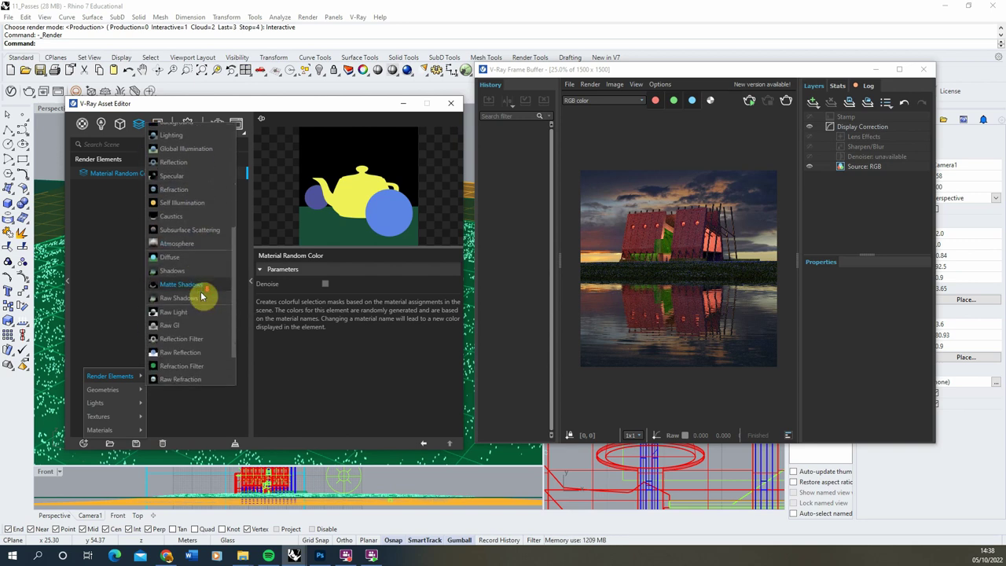
pyautogui.scroll(-2, 200, 296)
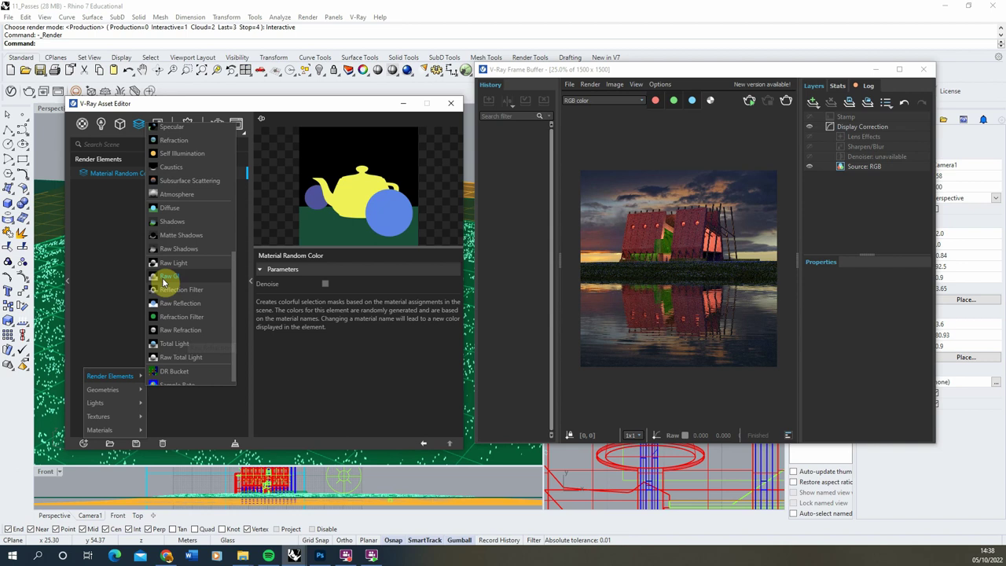
pyautogui.click(182, 264)
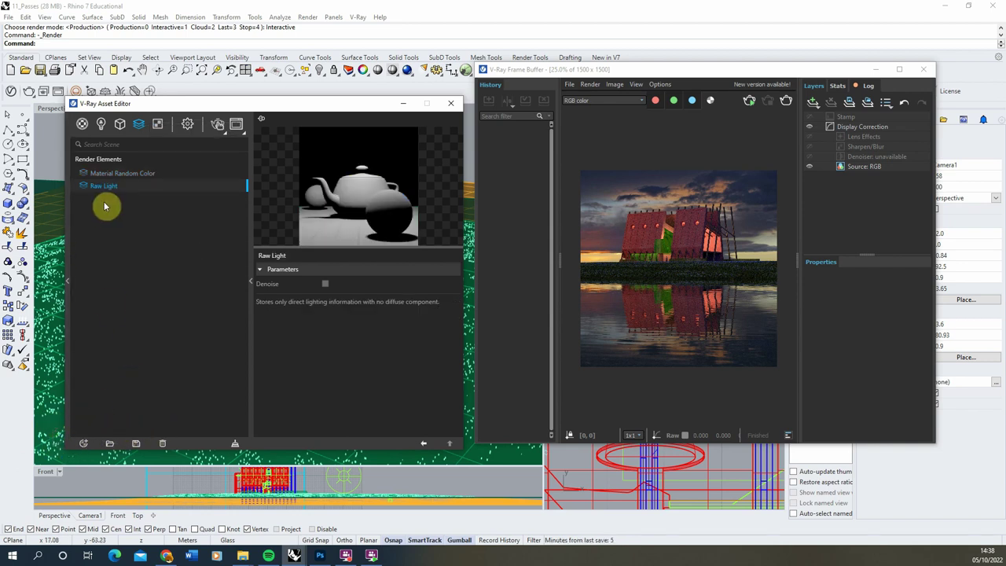
# Add the Raw Reflection and Raw Refraction render elements to the scene.
pyautogui.click(83, 450)
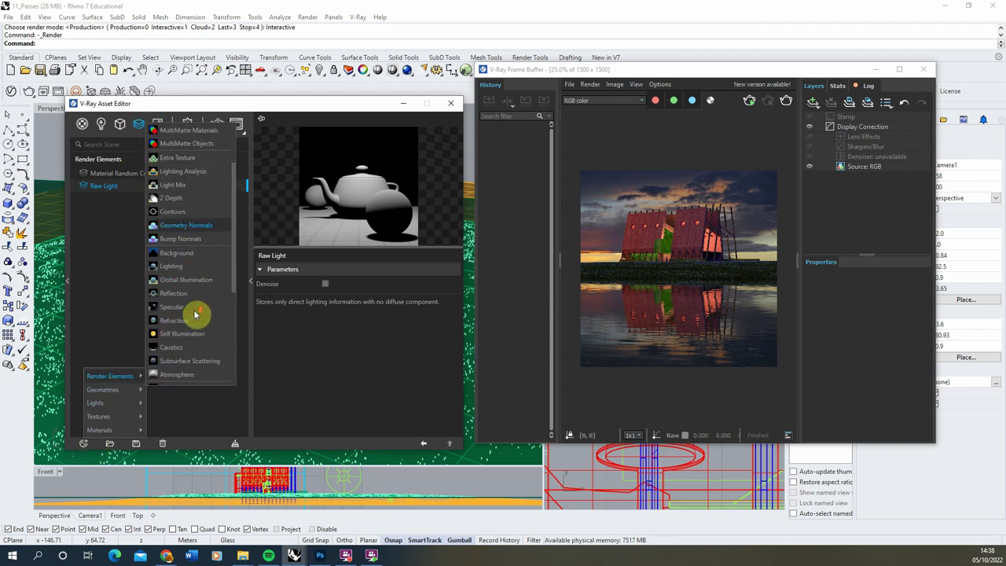
pyautogui.scroll(-5, 196, 314)
pyautogui.click(195, 303)
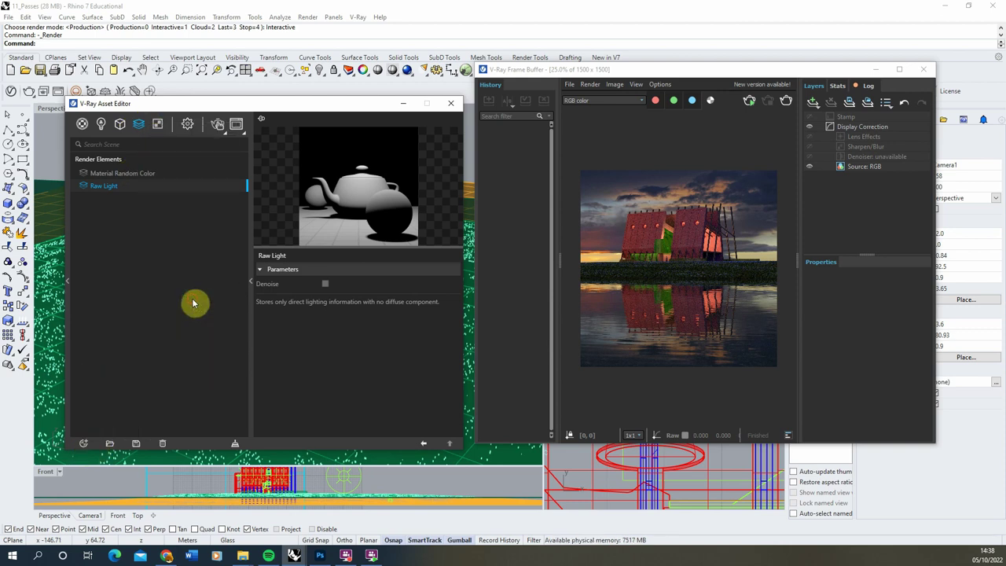
pyautogui.click(83, 443)
pyautogui.moveTo(119, 390)
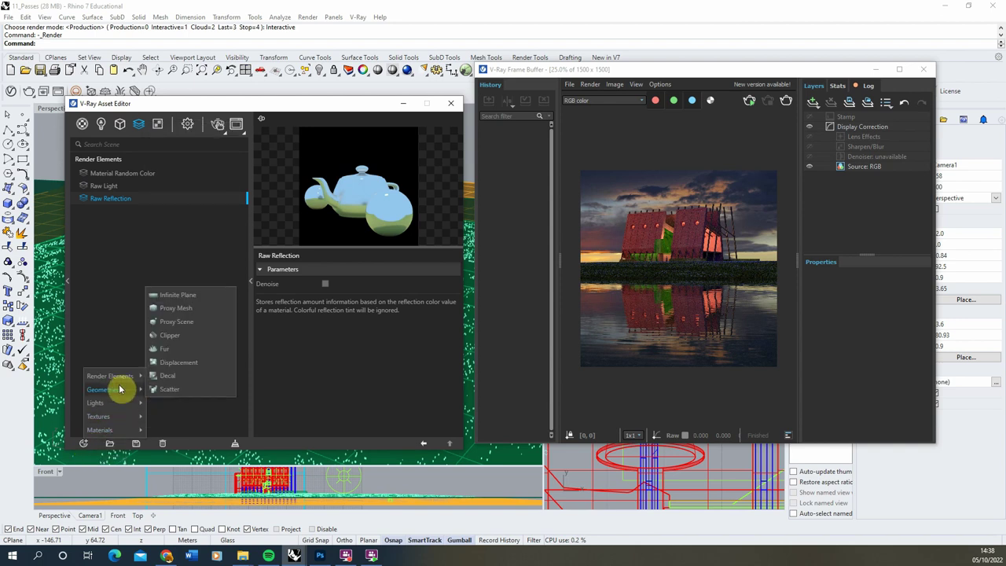
pyautogui.scroll(-5, 191, 334)
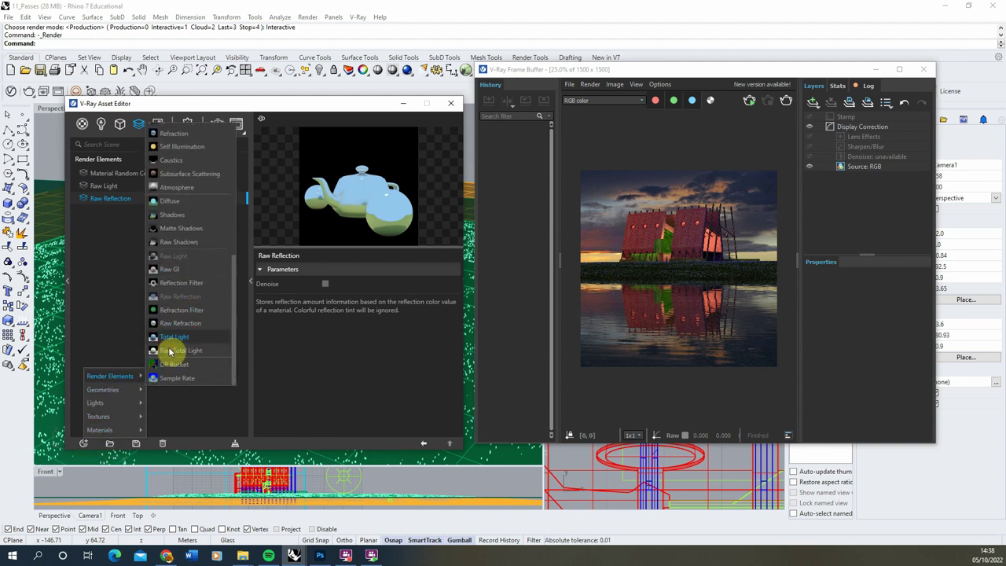
pyautogui.click(192, 323)
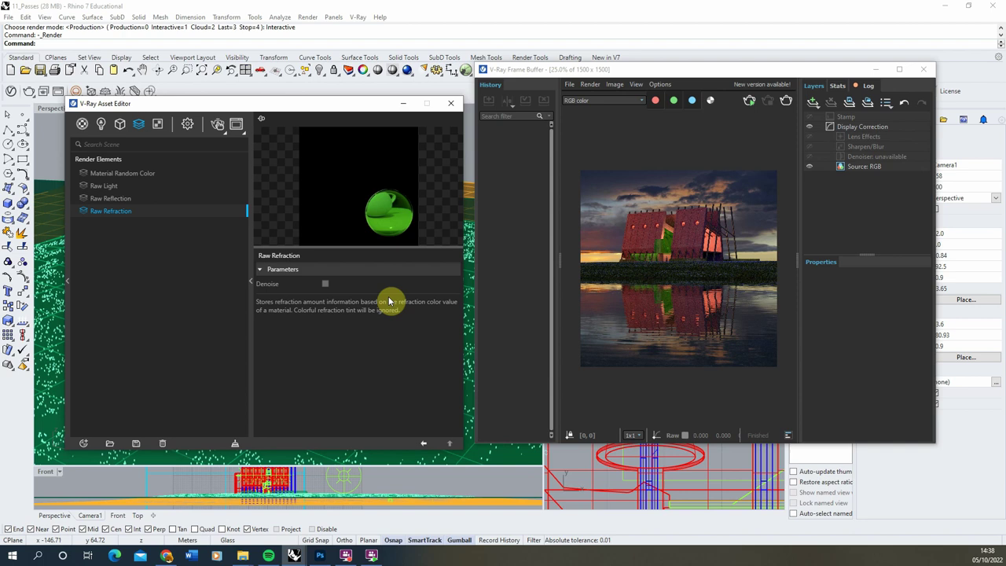
# Start an interactive render and examine its Raw_Light channel up close in the frame buffer.
pyautogui.click(750, 101)
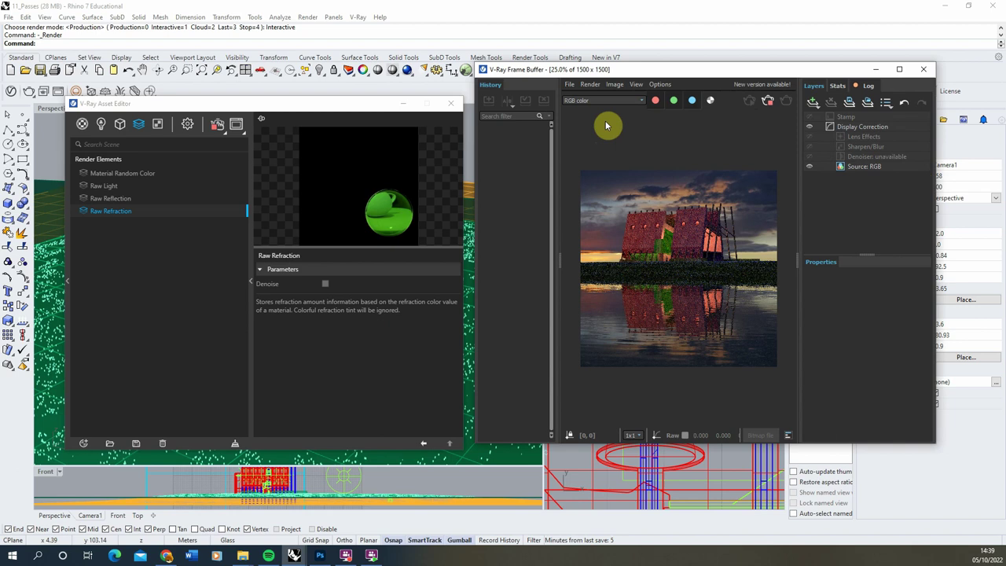
pyautogui.click(613, 101)
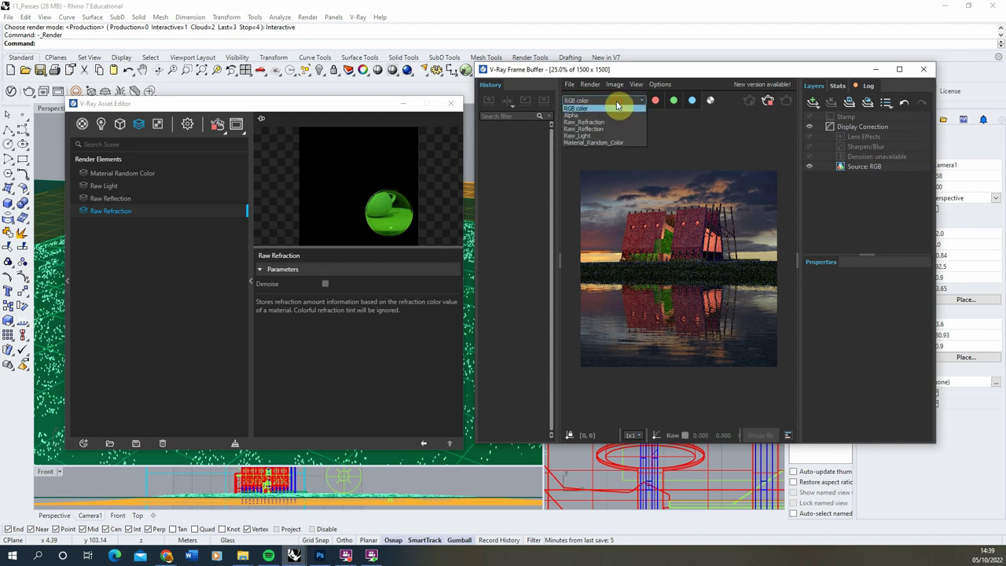
pyautogui.click(590, 136)
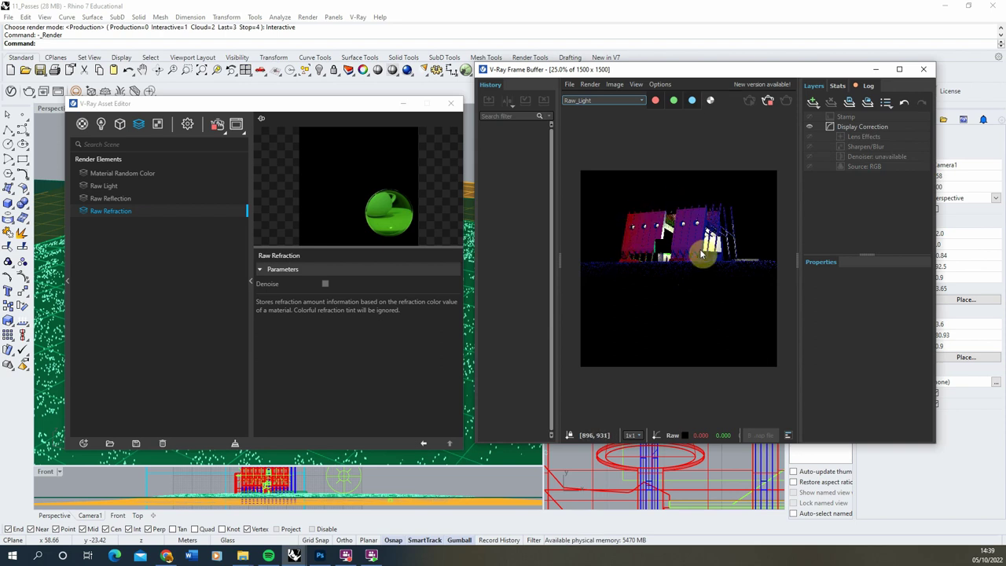
pyautogui.scroll(1, 668, 230)
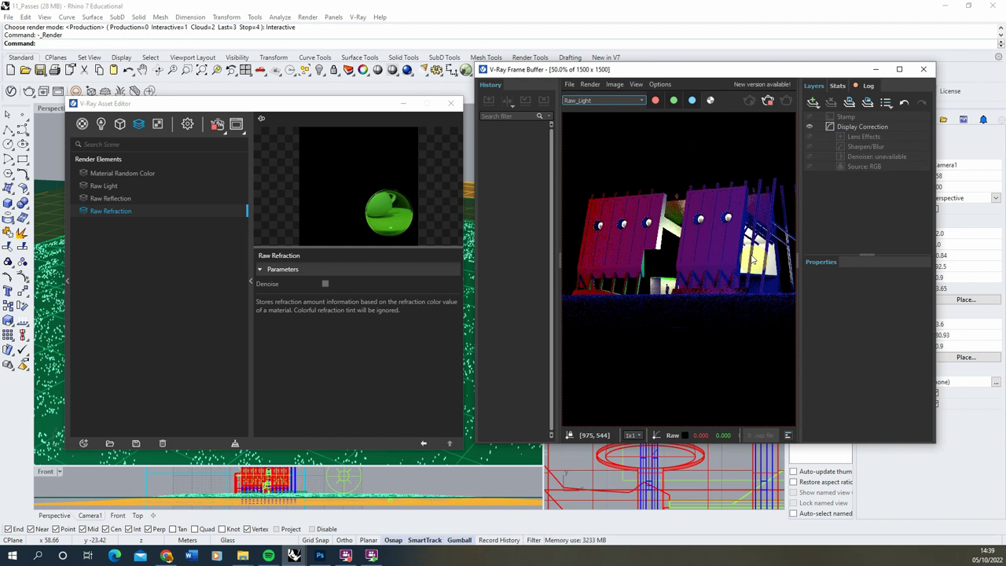
# View the Raw_Reflection and Raw_Refraction channels of the render, and return to the RGB color channel.
pyautogui.click(596, 100)
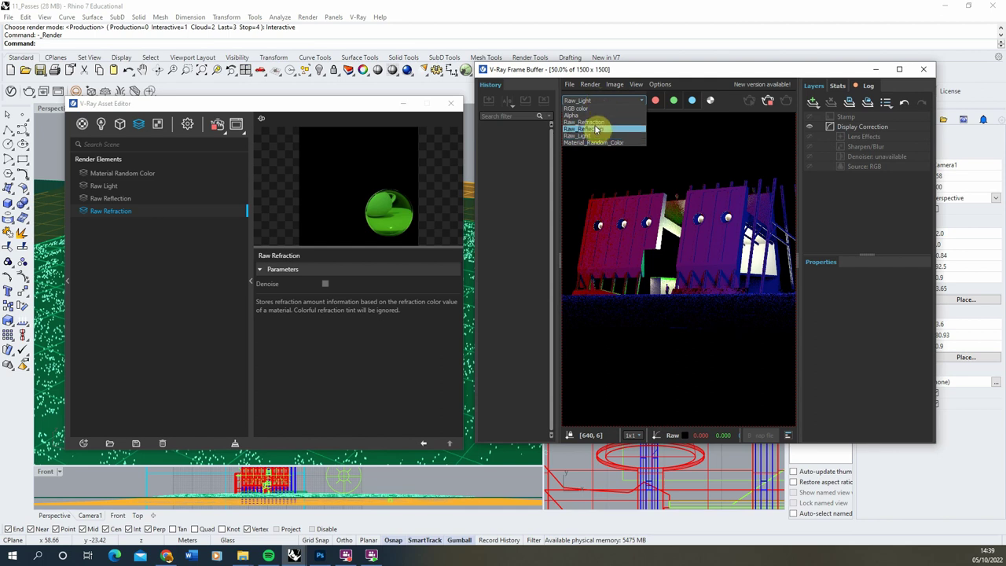
pyautogui.click(596, 129)
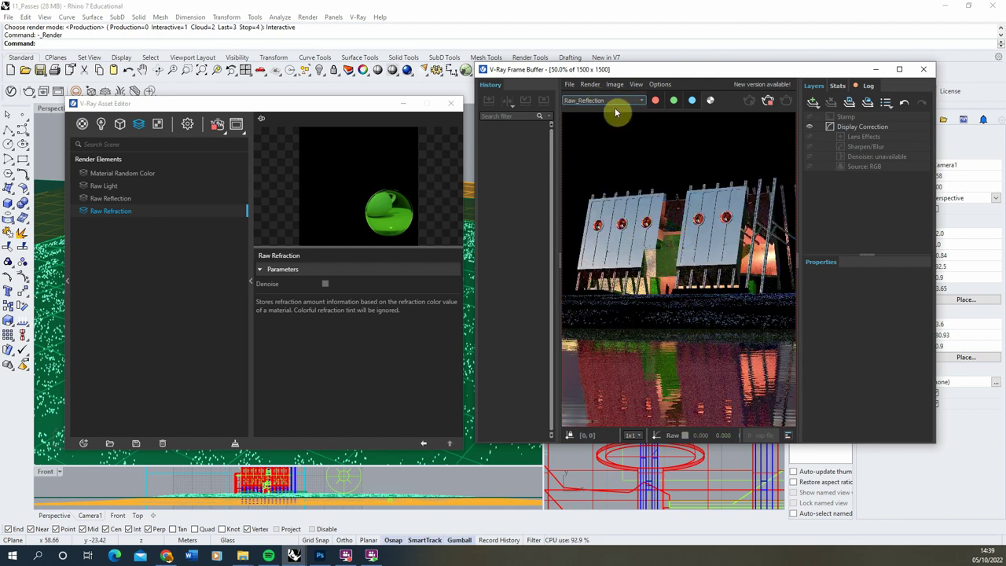
pyautogui.click(614, 101)
pyautogui.click(607, 138)
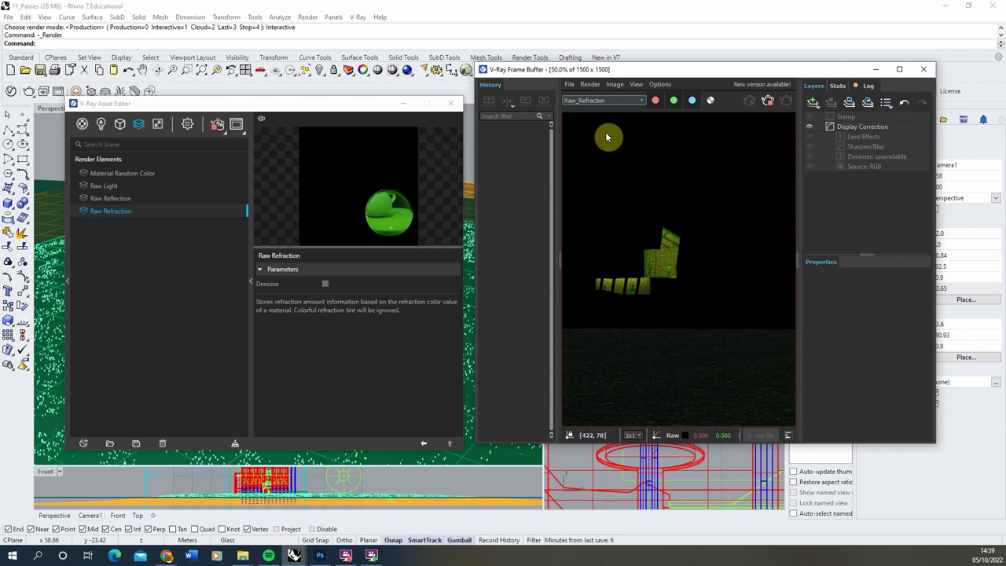
pyautogui.click(602, 101)
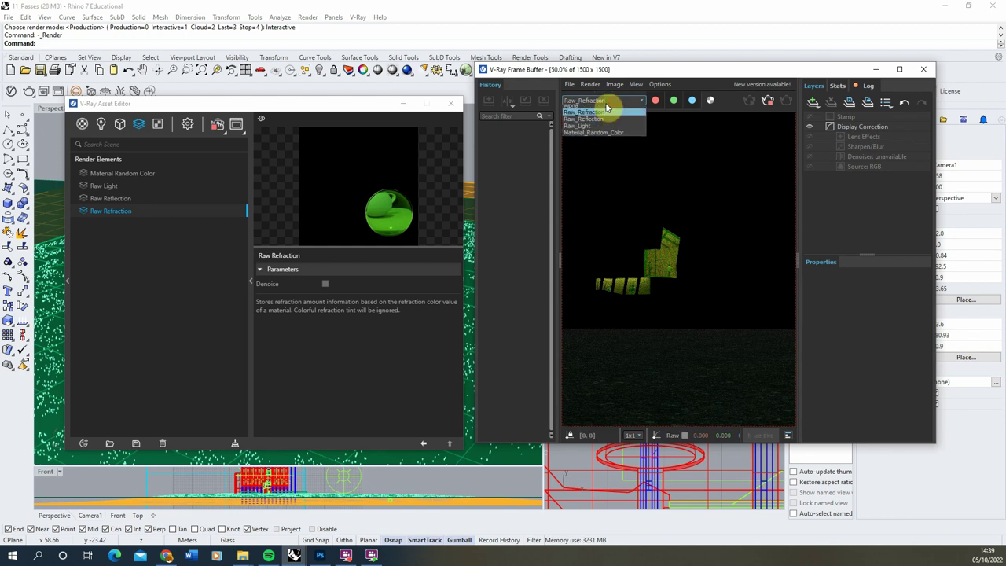
pyautogui.click(590, 111)
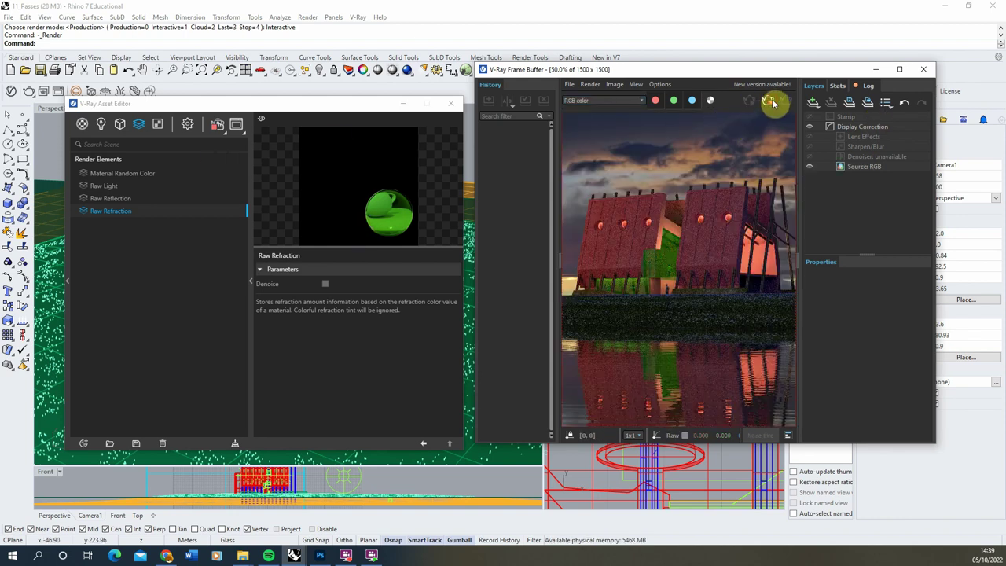
# Add a Z Depth render element and set its Far Distance to 150.
pyautogui.click(84, 443)
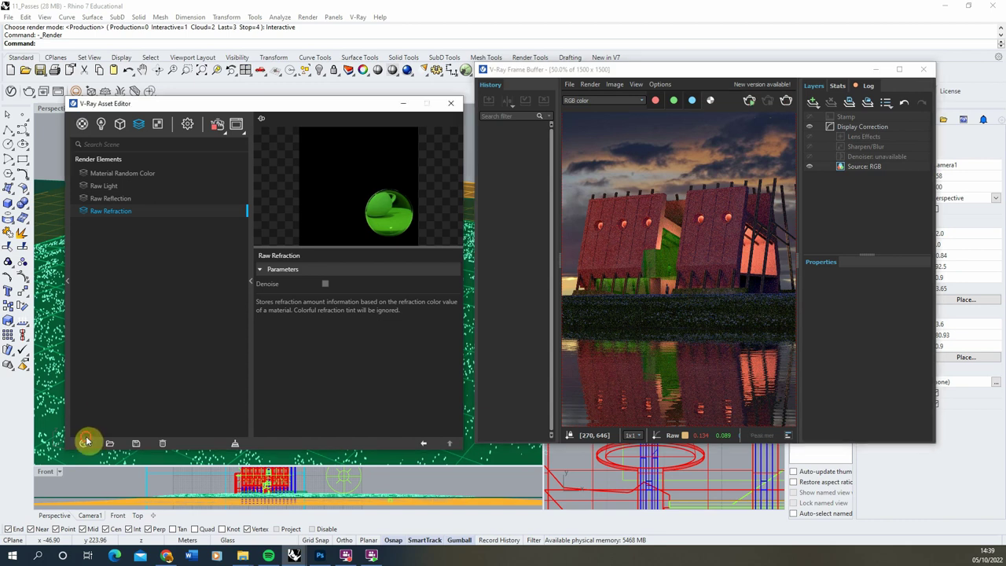
pyautogui.moveTo(118, 378)
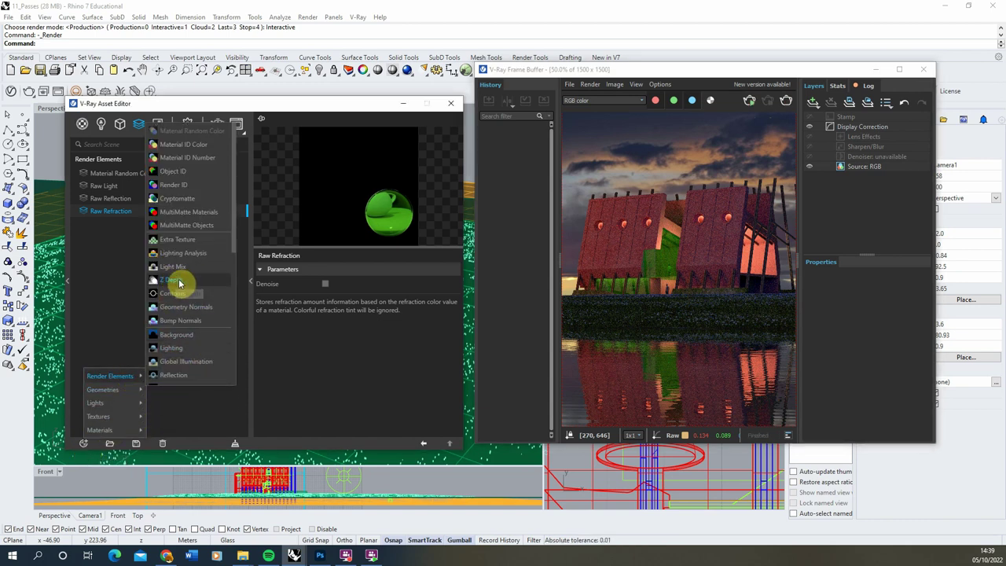
pyautogui.click(181, 282)
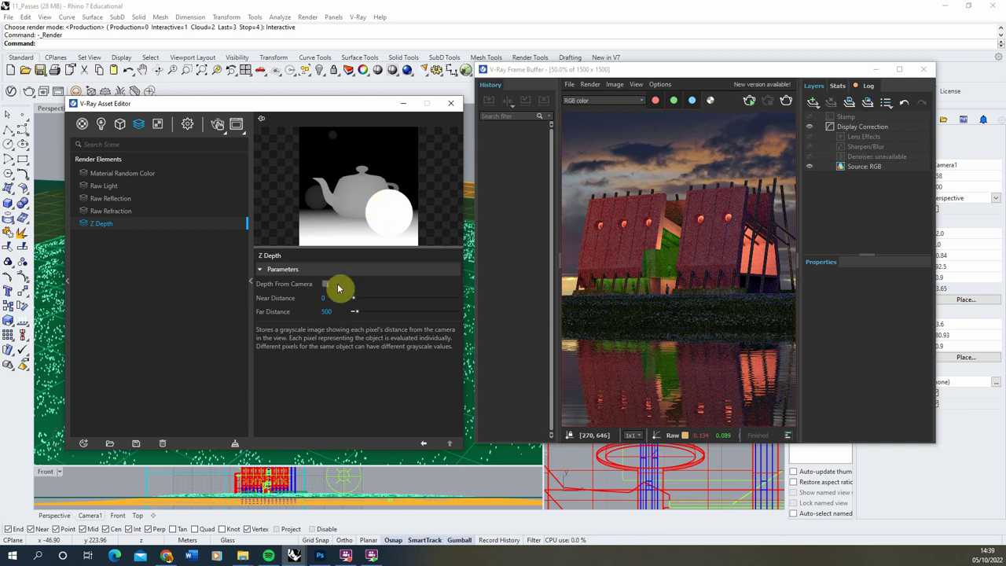
pyautogui.click(334, 313)
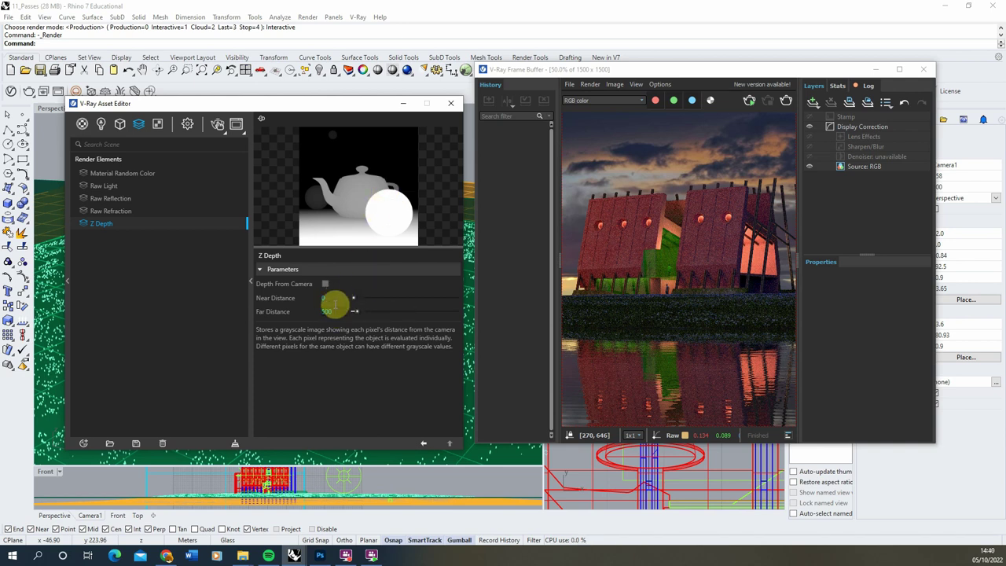
pyautogui.click(337, 299)
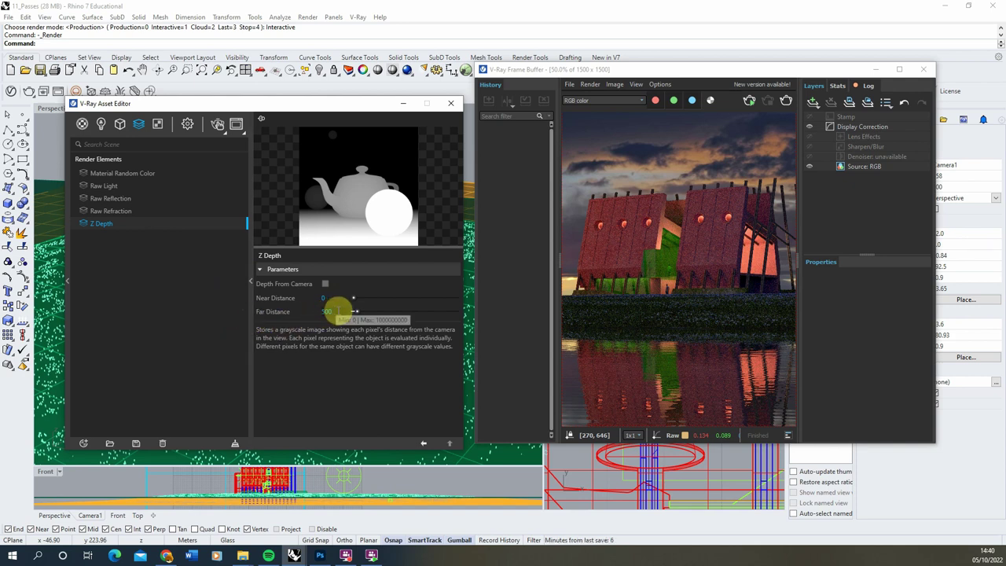
pyautogui.click(327, 311)
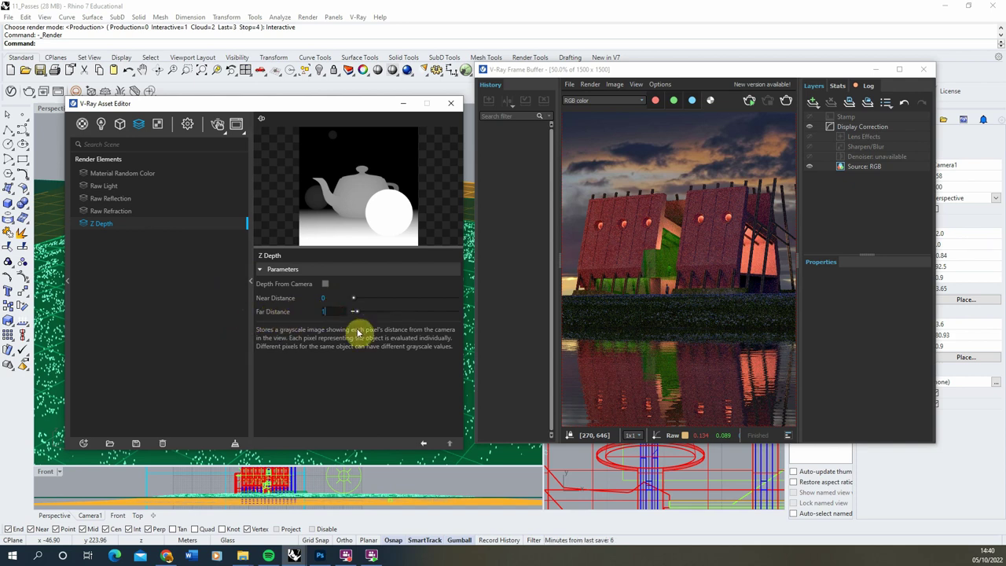
pyautogui.click(329, 297)
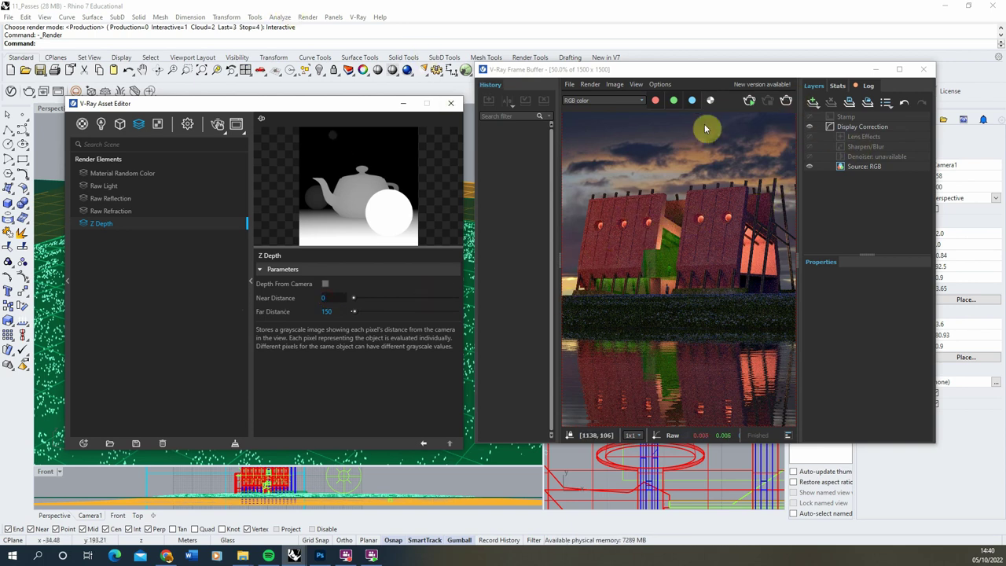
# Run an interactive render with the Z_Depth channel displayed, and stop it after checking the whole depth image.
pyautogui.click(752, 100)
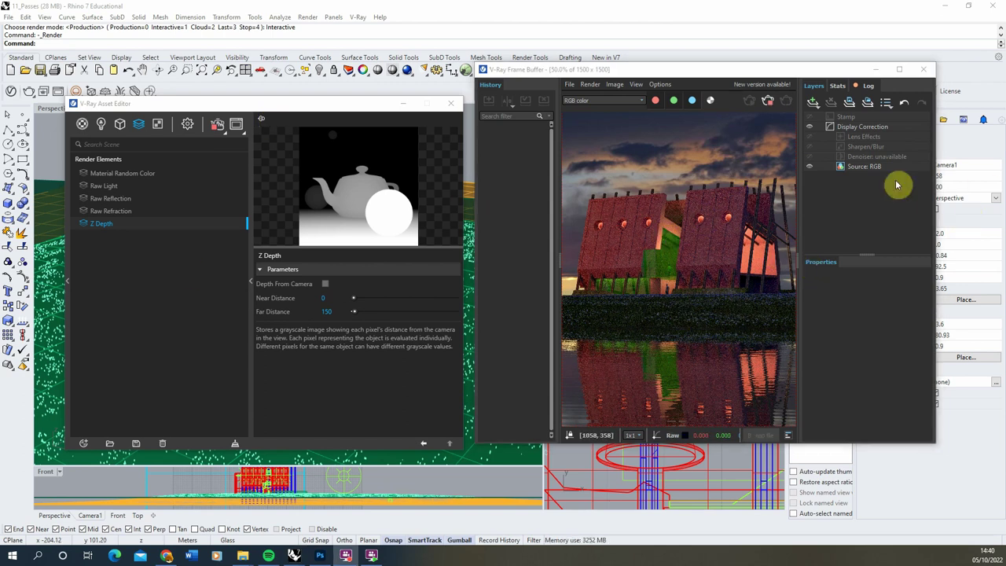
pyautogui.click(611, 100)
pyautogui.click(582, 122)
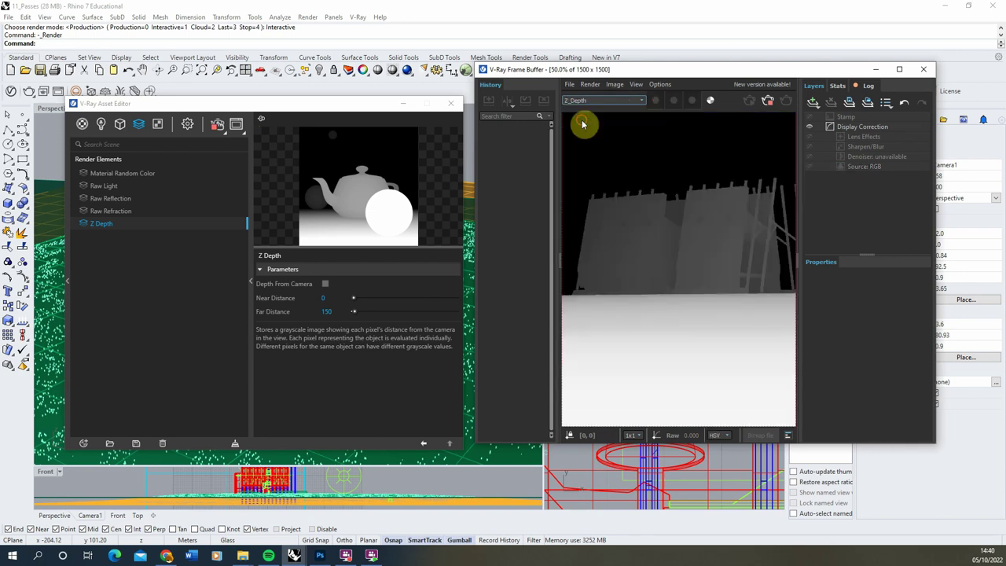
pyautogui.scroll(-1, 642, 248)
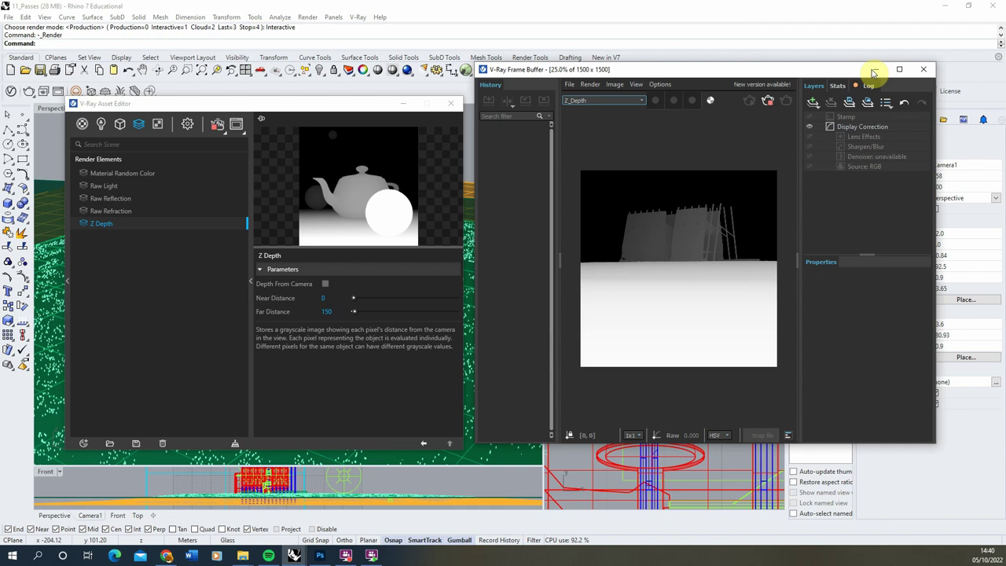
pyautogui.click(768, 103)
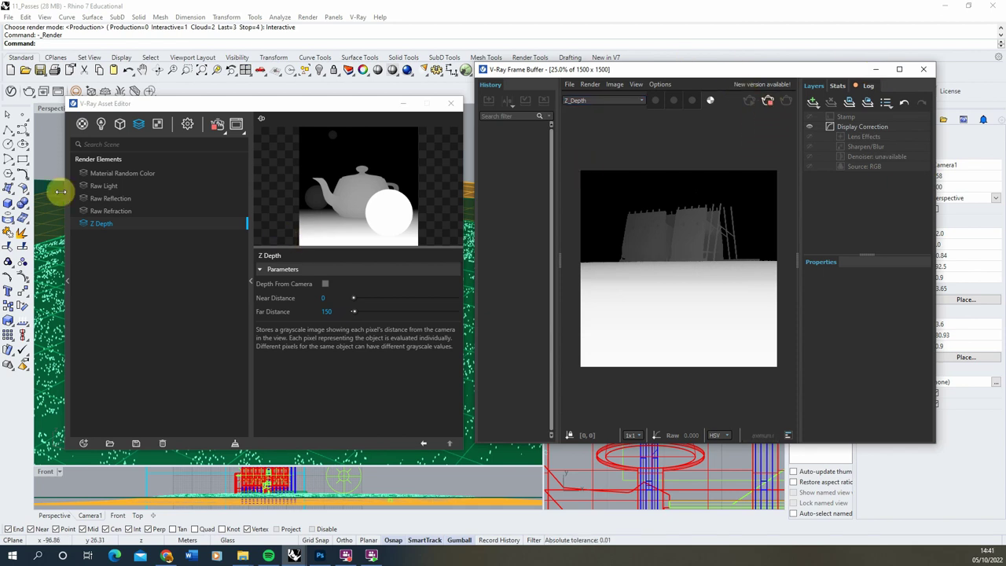
# Add a Light Mix render element grouped by Individual Lights.
pyautogui.click(84, 443)
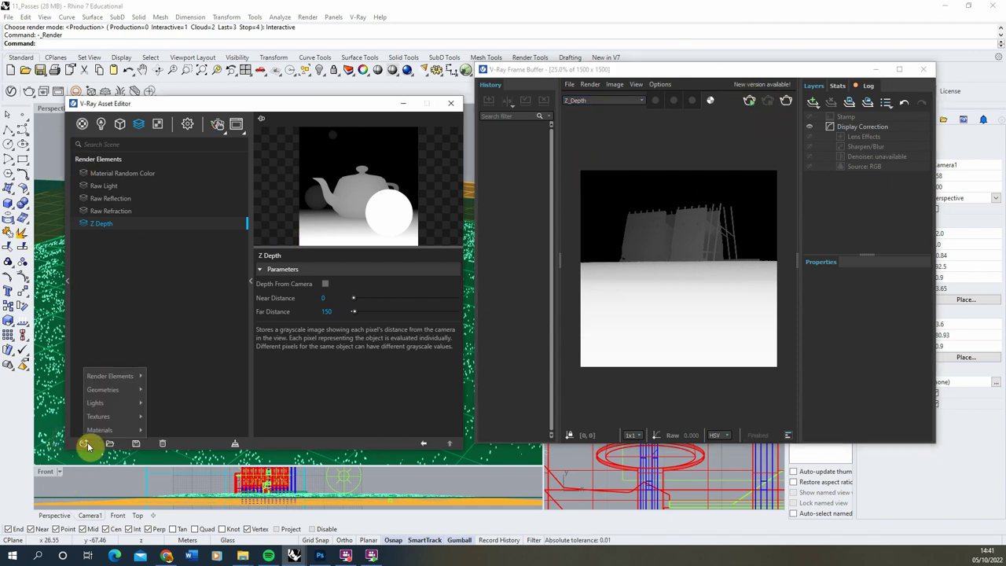
pyautogui.moveTo(114, 376)
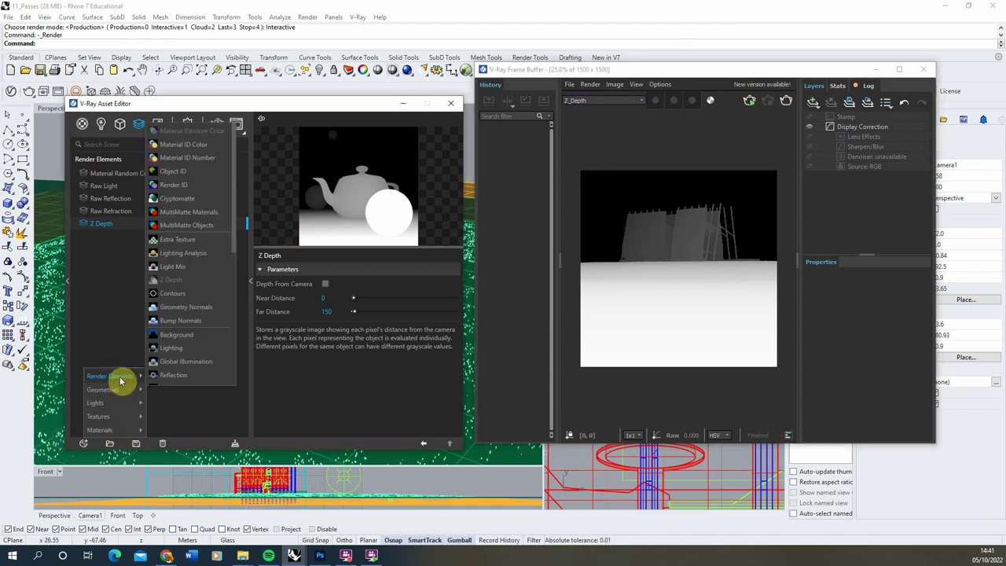
pyautogui.click(180, 267)
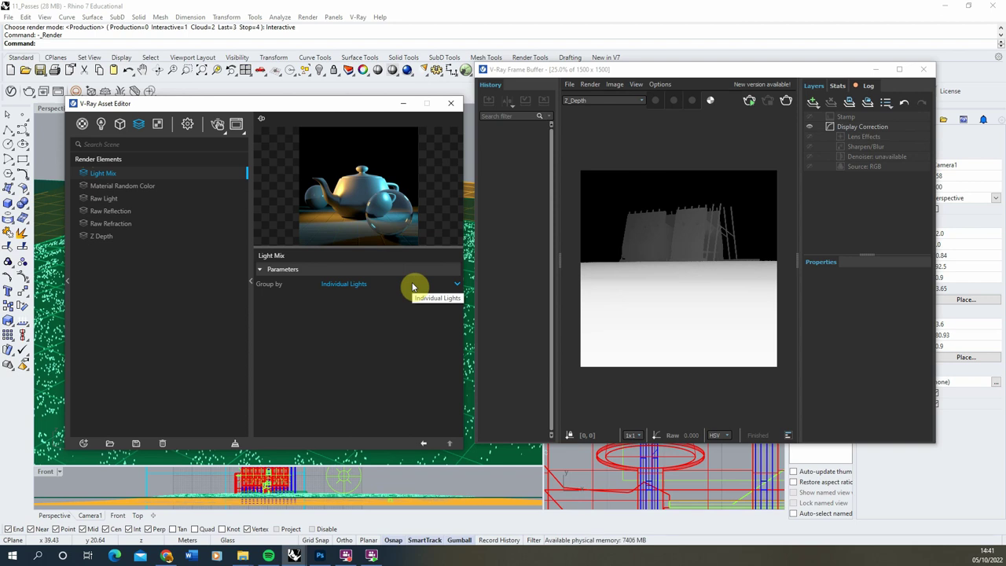
pyautogui.click(413, 287)
pyautogui.click(412, 287)
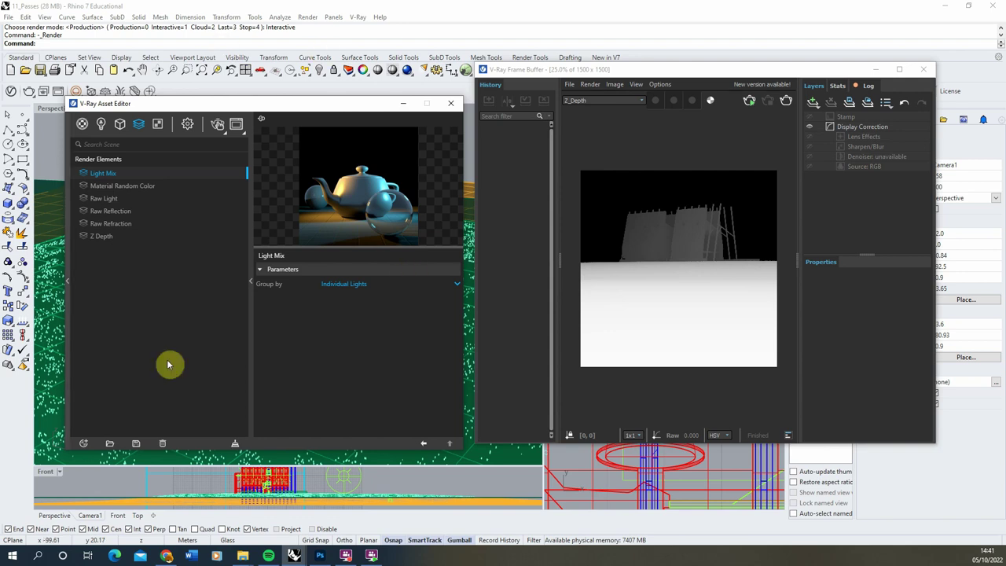
# Start an interactive render with the Light Mix element, and view the Enviroment_2_1, Atrium_1 and Rectangle Light_1 channels.
pyautogui.click(726, 99)
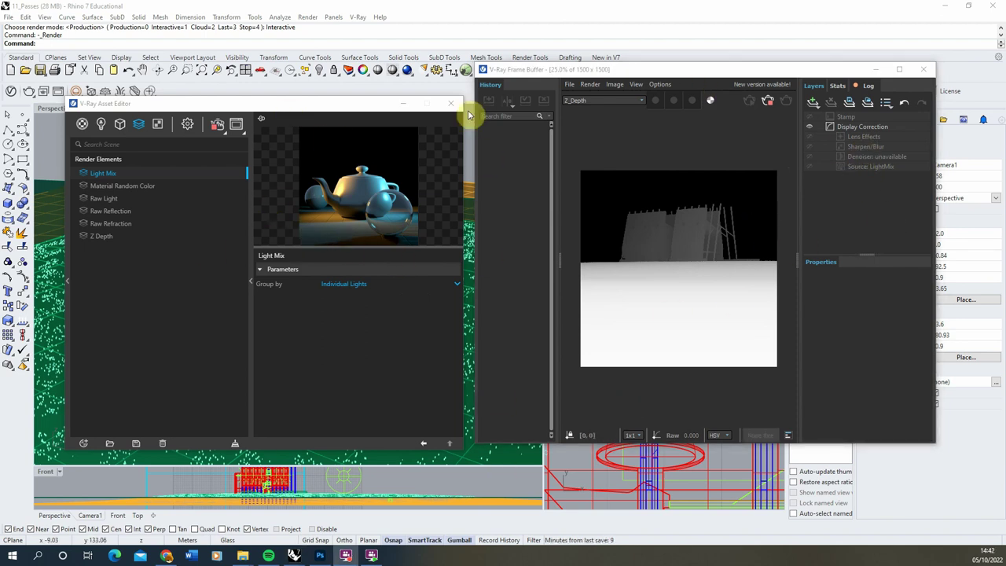
pyautogui.click(600, 103)
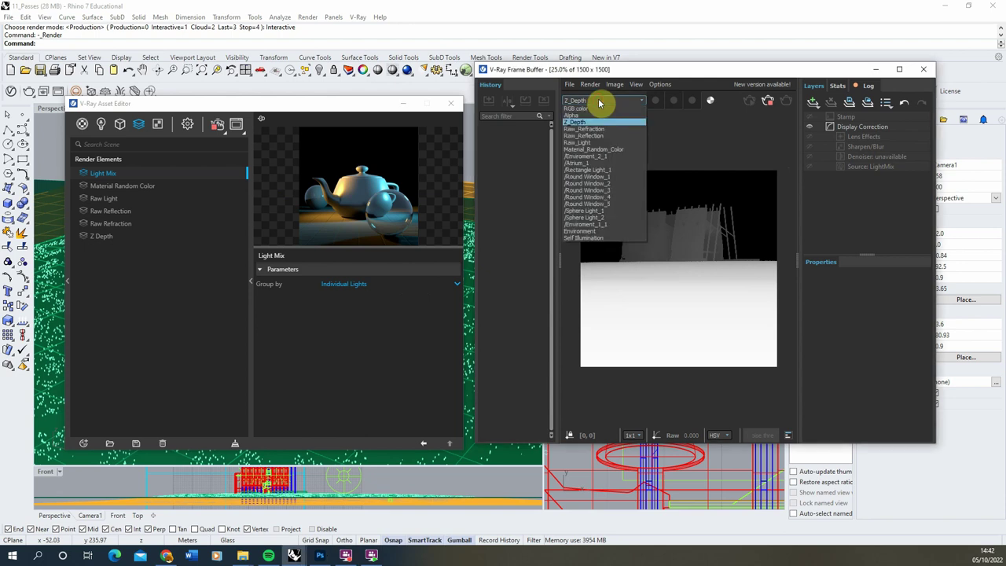
pyautogui.click(588, 156)
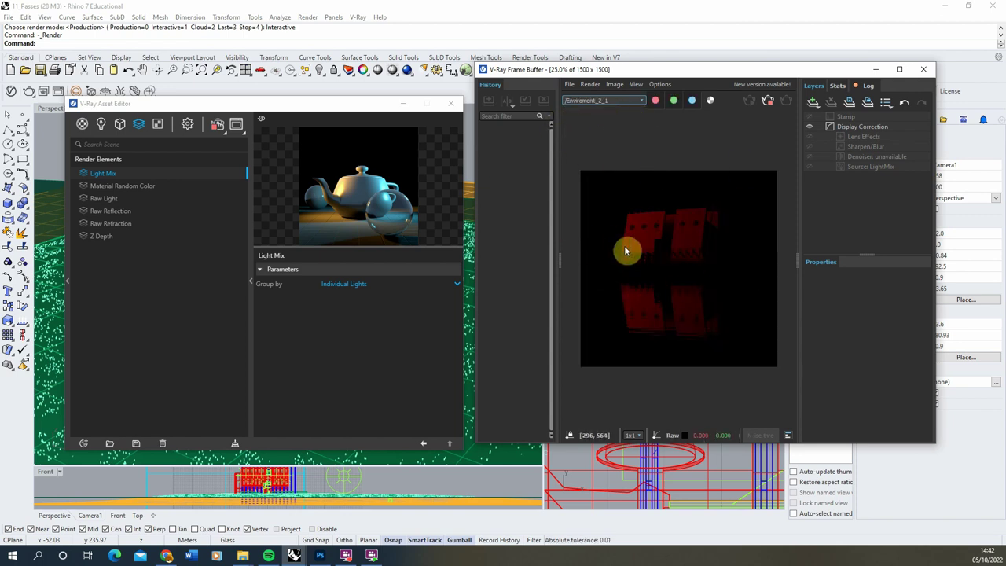
pyautogui.click(615, 101)
pyautogui.click(594, 165)
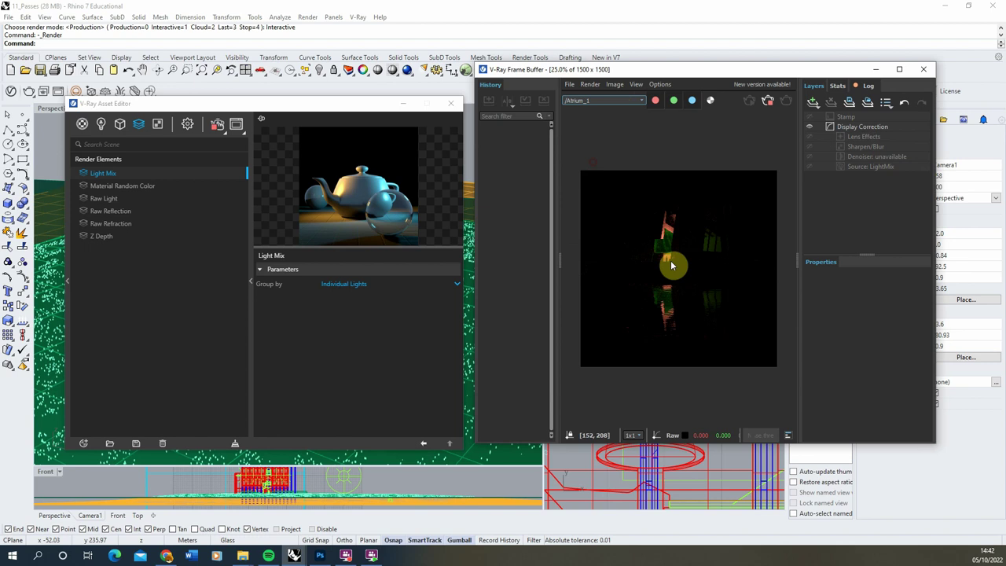
pyautogui.click(625, 100)
pyautogui.click(600, 171)
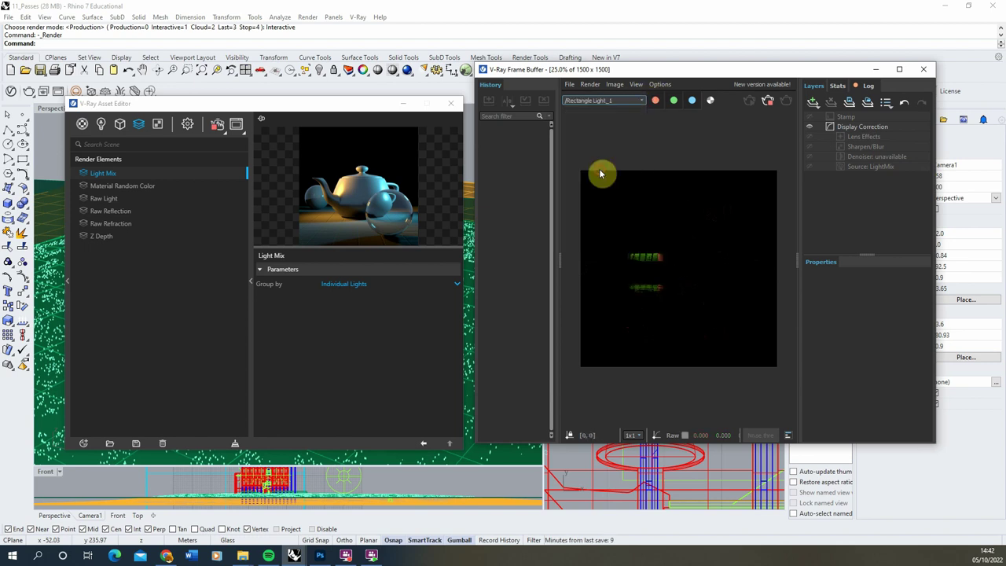
# View the Round Window_1, Round Window_4, Environment and Self Illumination channels of the interactive render.
pyautogui.click(591, 101)
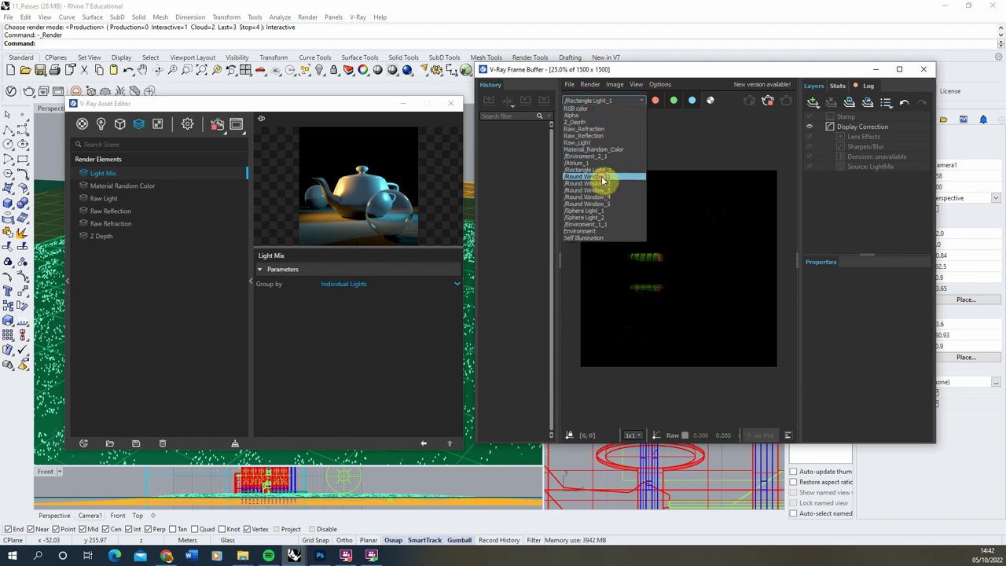
pyautogui.click(602, 177)
pyautogui.click(610, 101)
pyautogui.click(602, 199)
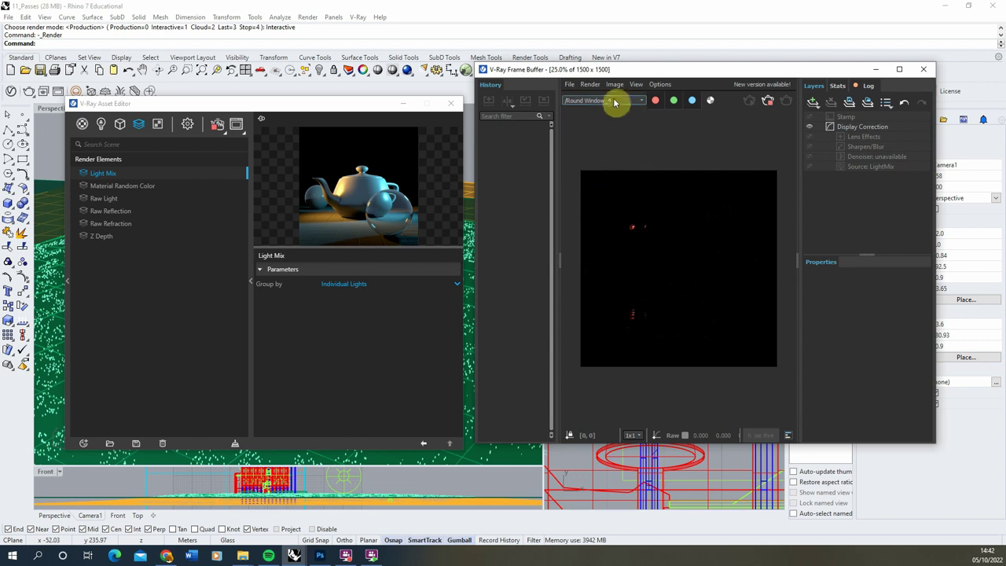
pyautogui.click(611, 101)
pyautogui.click(600, 232)
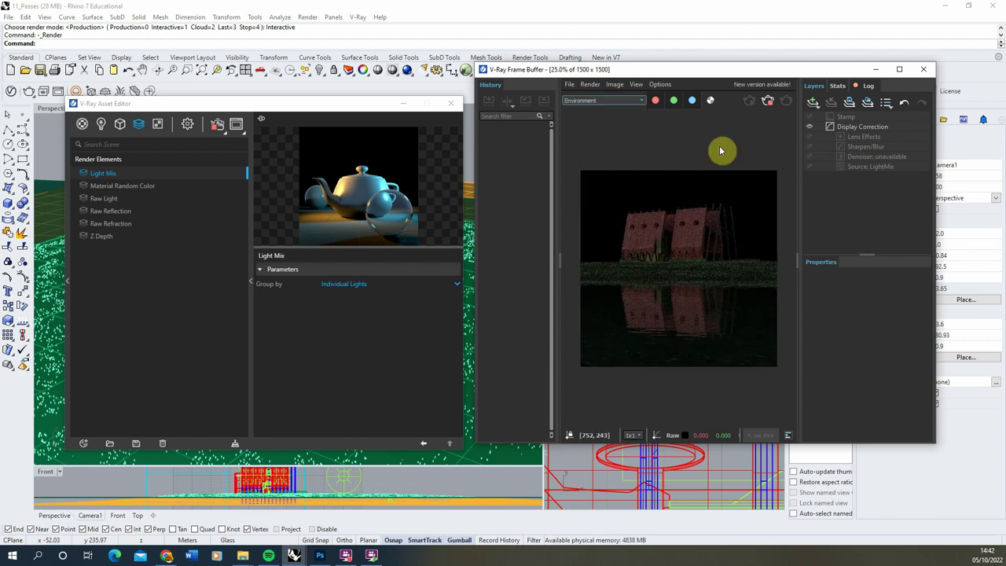
pyautogui.click(601, 101)
pyautogui.click(594, 238)
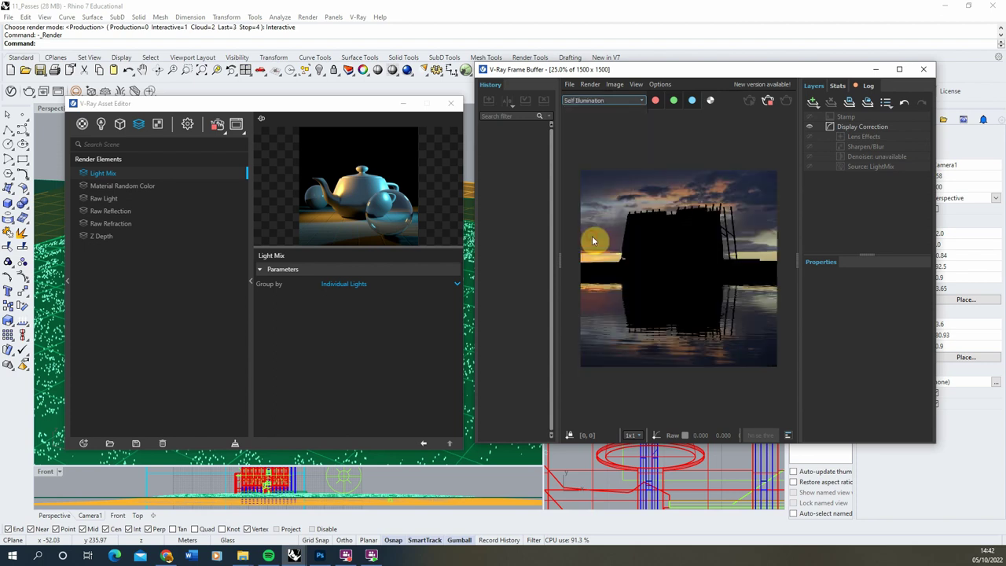
# View the Enviroment_2_1 channel once more, and return the frame buffer to the RGB color channel.
pyautogui.click(618, 100)
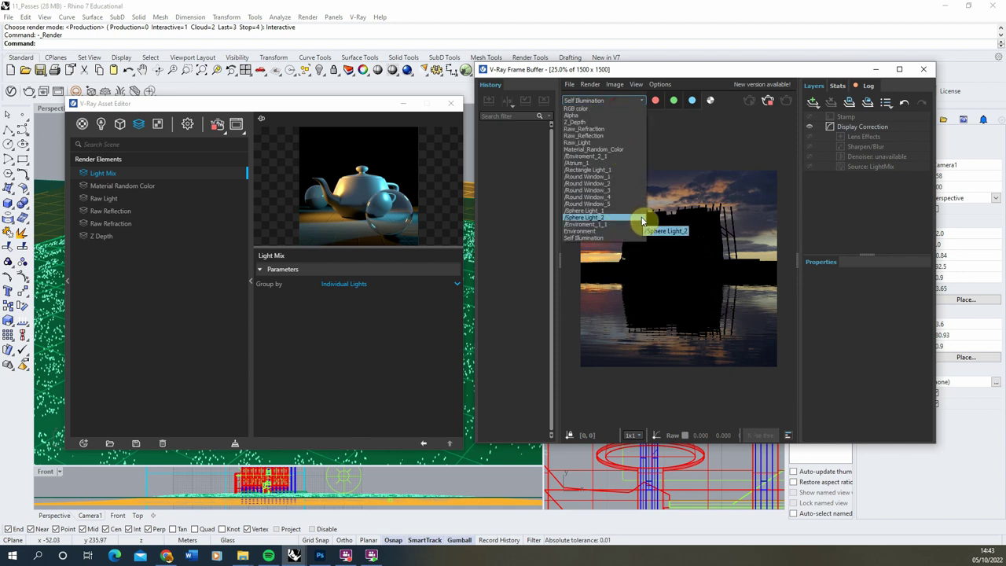
pyautogui.click(598, 156)
pyautogui.click(619, 103)
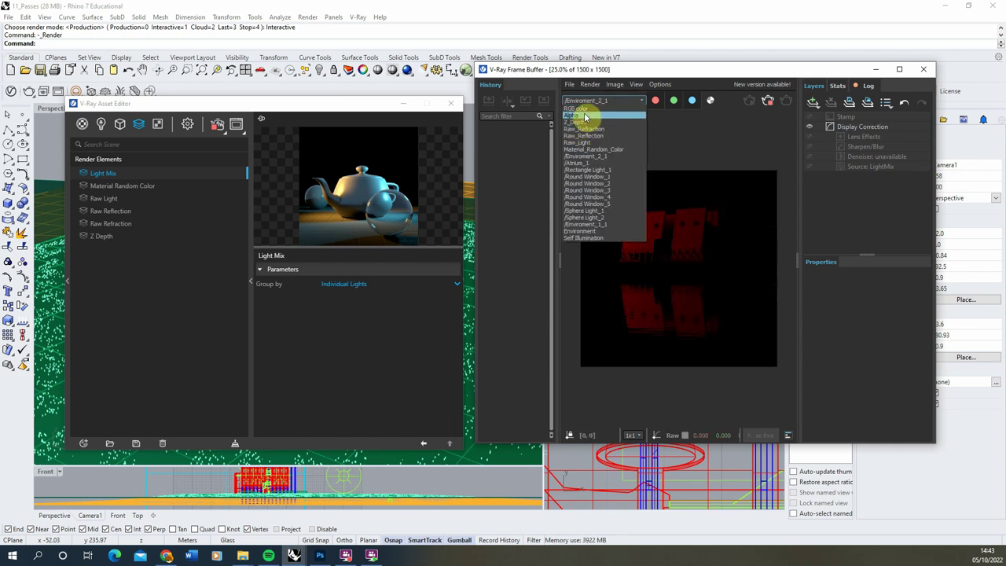
pyautogui.click(585, 111)
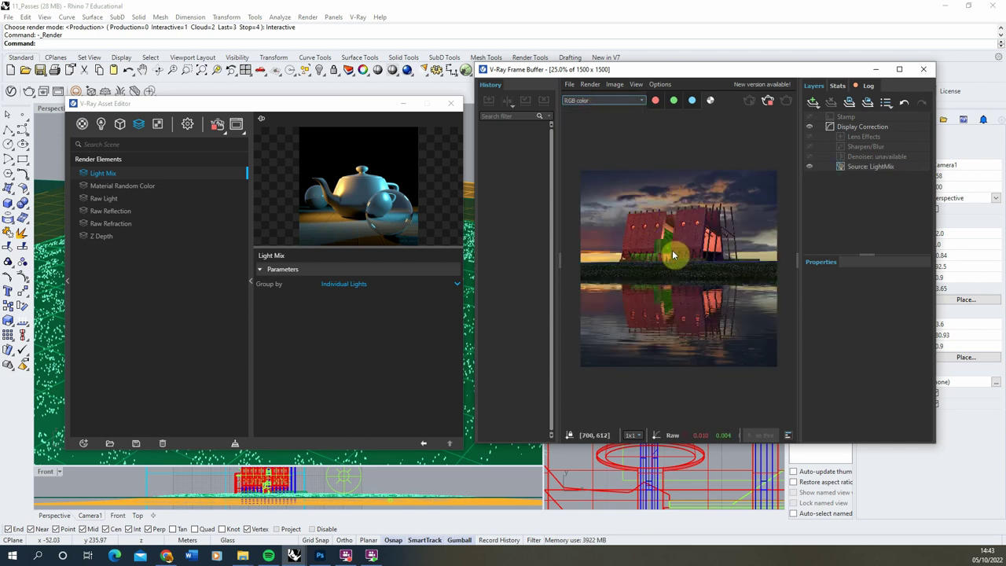
pyautogui.click(82, 445)
pyautogui.moveTo(110, 375)
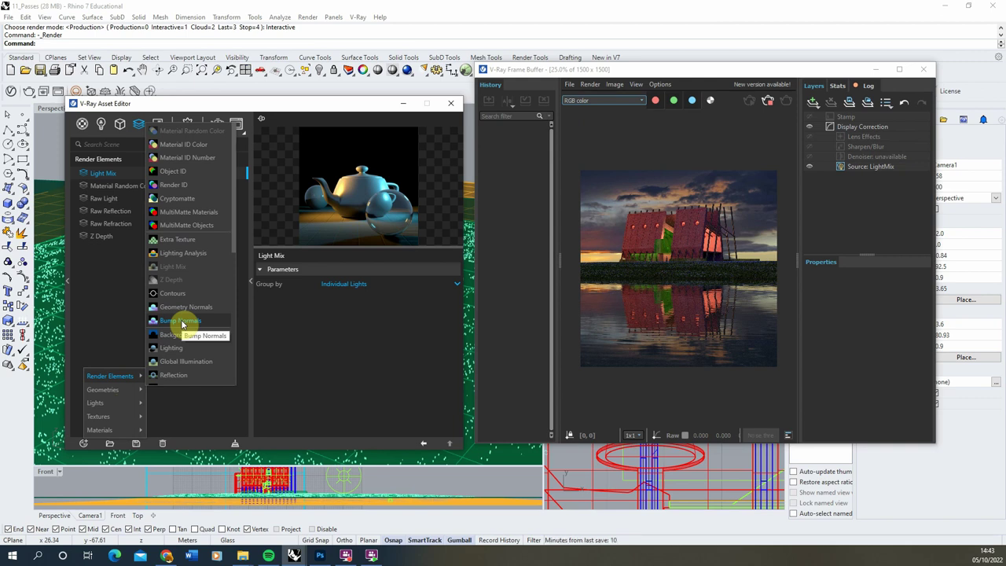
pyautogui.click(126, 315)
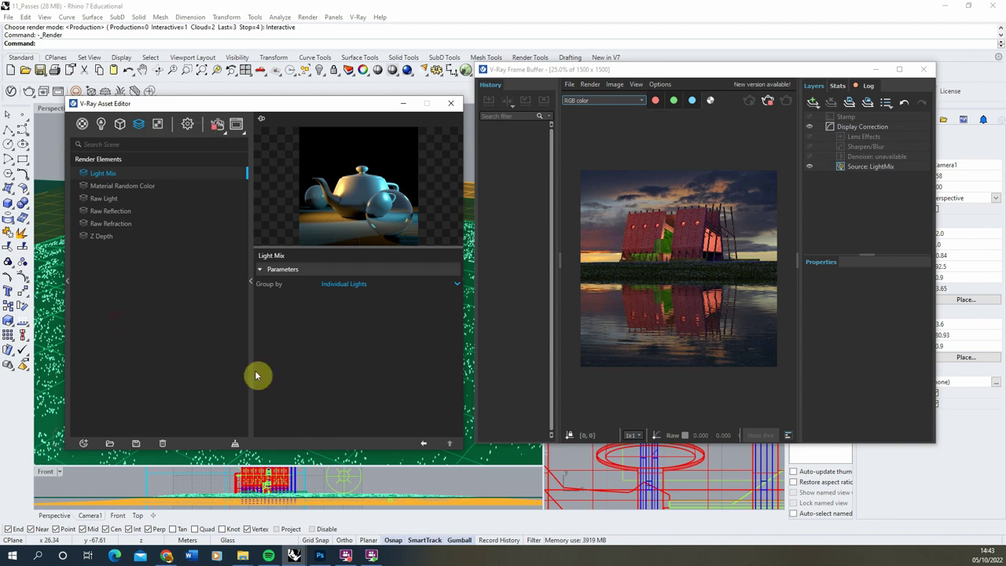
# Stop the interactive render, and open the render output settings, keeping the image height at 1500.
pyautogui.click(769, 102)
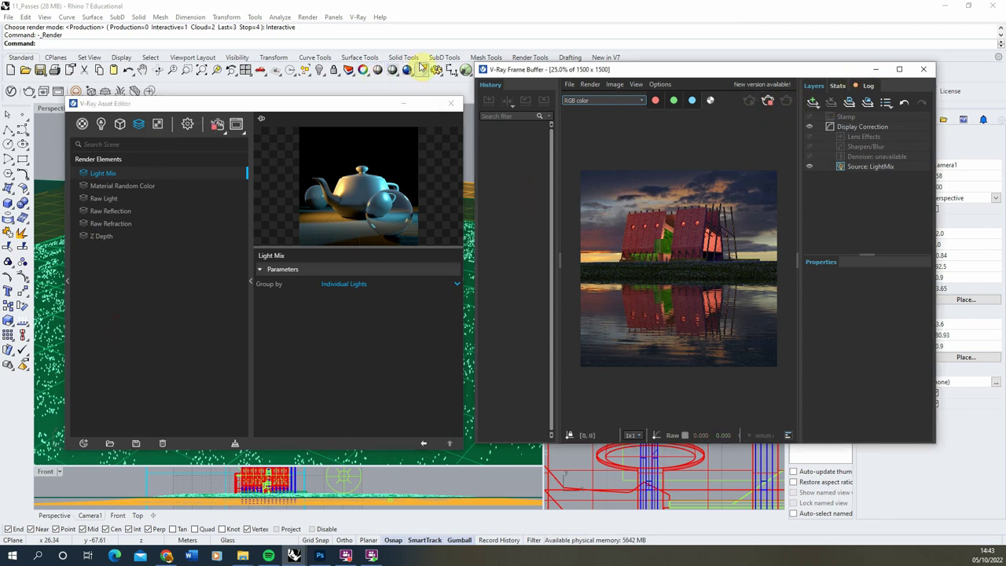
pyautogui.click(187, 128)
pyautogui.click(187, 126)
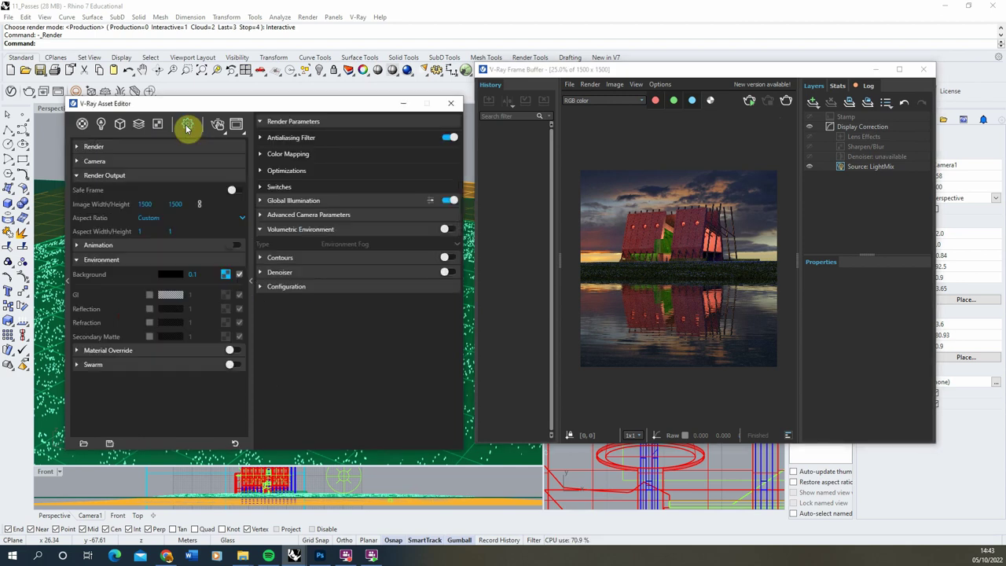
pyautogui.click(177, 204)
pyautogui.press('Return')
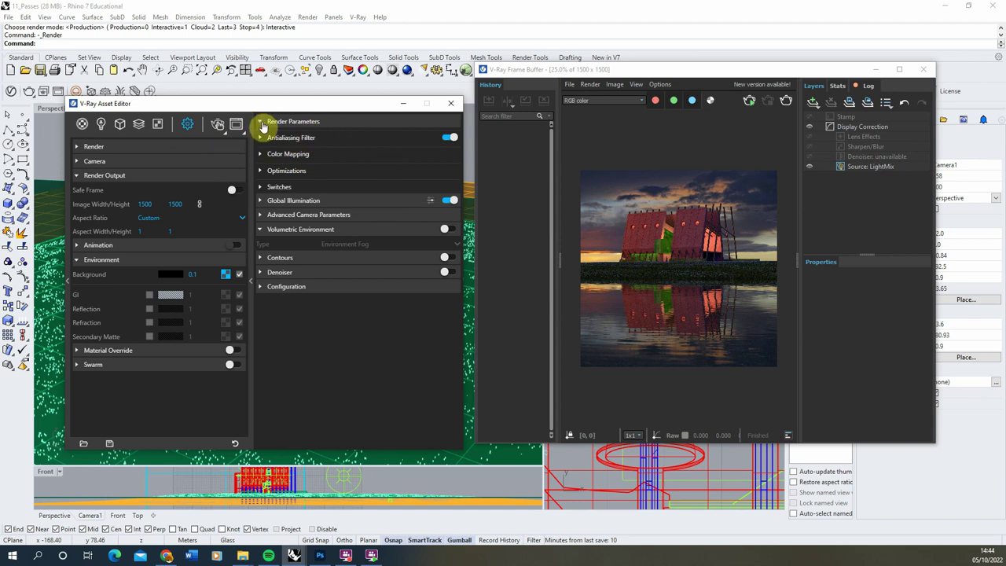
# Turn off interactive rendering, and enable a render time limit of 10 minutes in the quality settings.
pyautogui.click(95, 148)
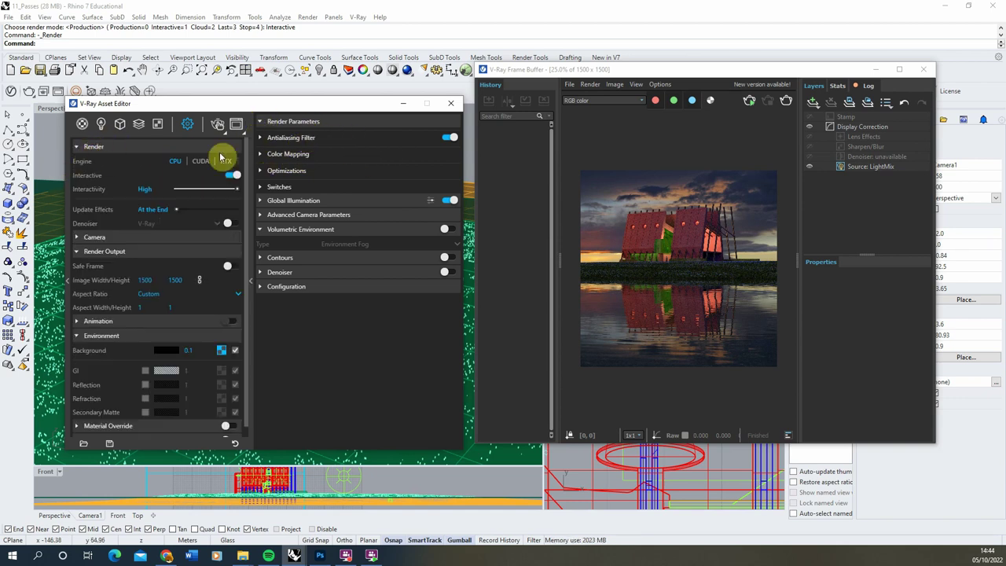
pyautogui.click(228, 177)
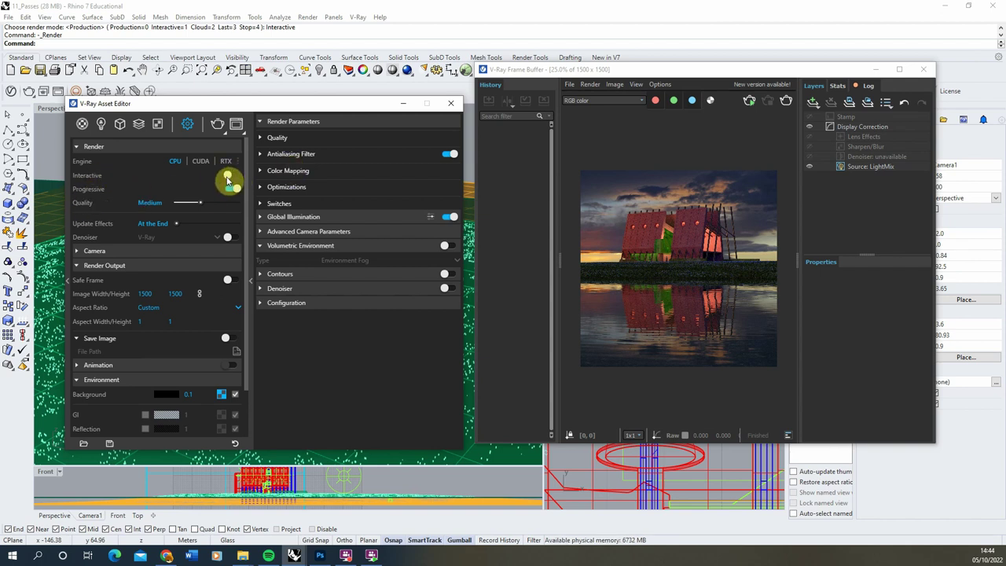
pyautogui.click(278, 138)
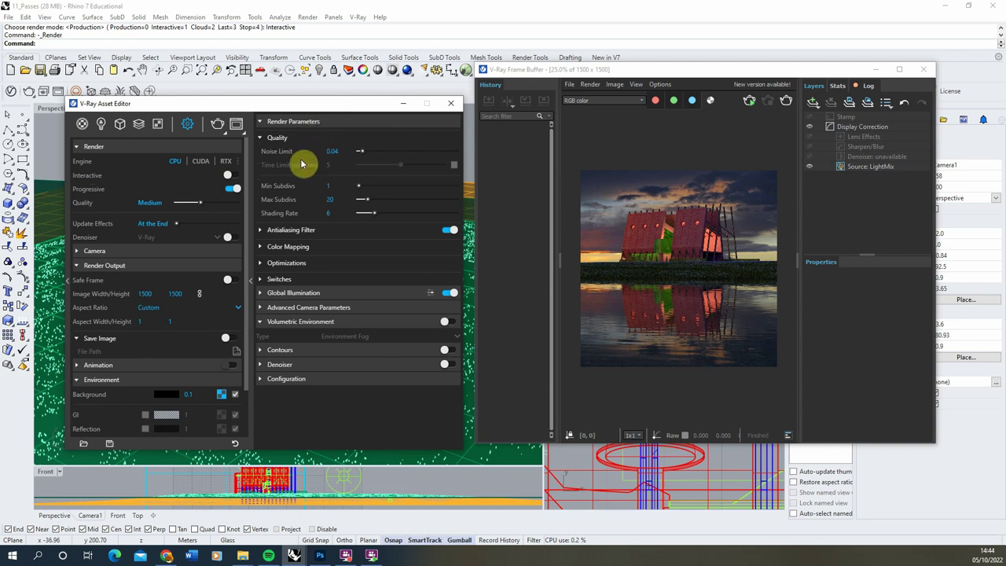
pyautogui.click(455, 165)
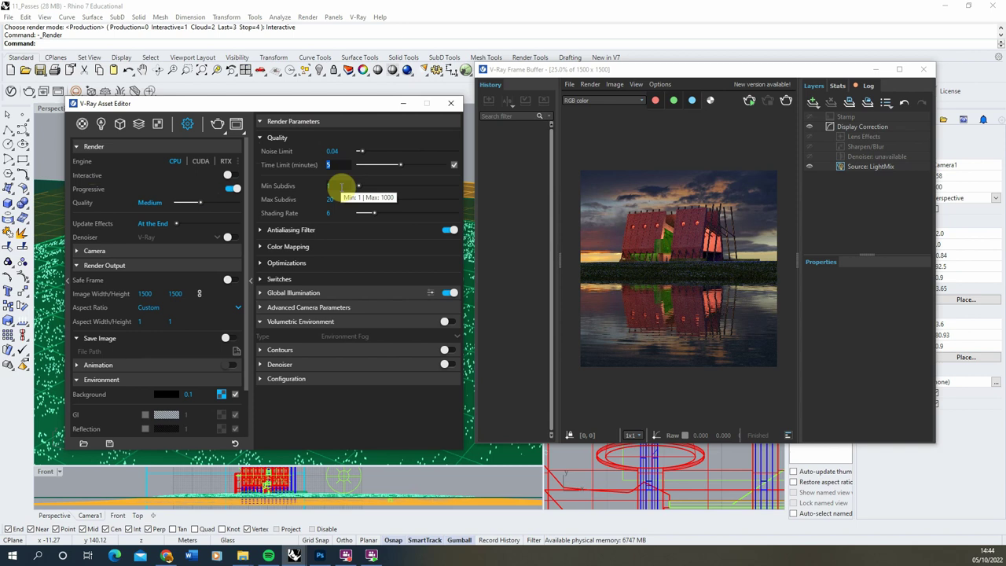
pyautogui.write('10')
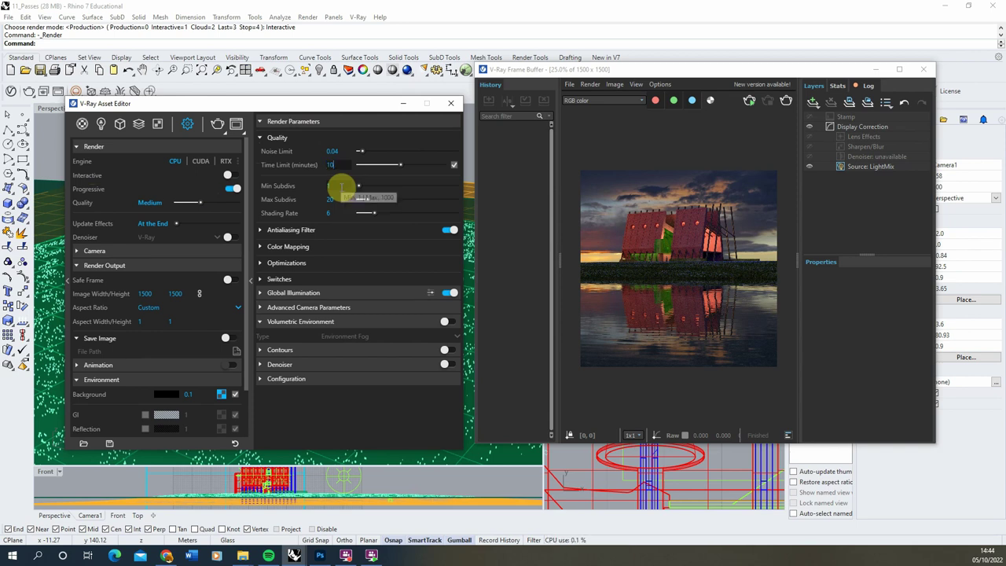
# Enable automatic image saving, with the output as a JPEG named 11_Passes in the project's 11_Passes folder.
pyautogui.click(231, 338)
pyautogui.click(236, 352)
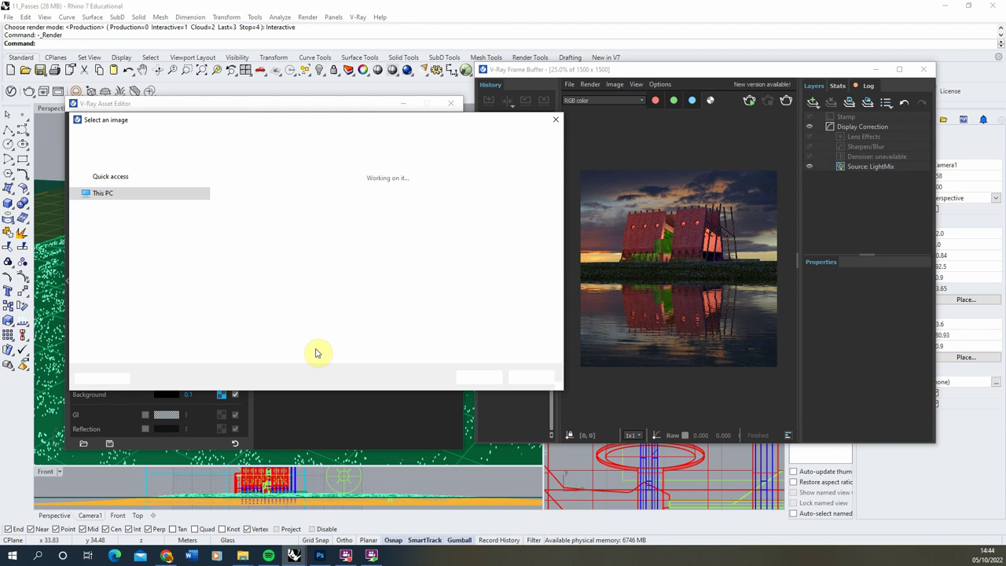
pyautogui.click(220, 139)
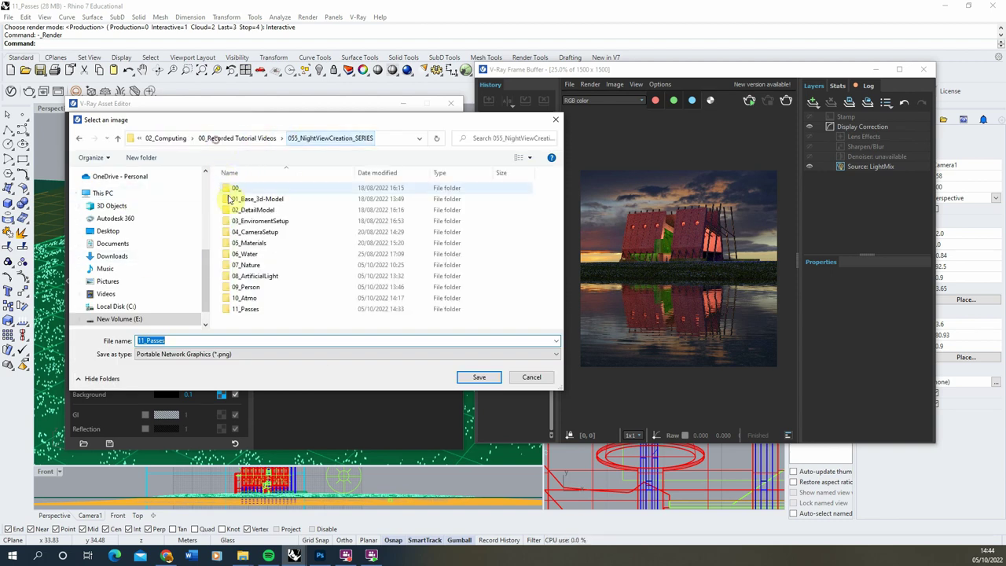
pyautogui.doubleClick(259, 309)
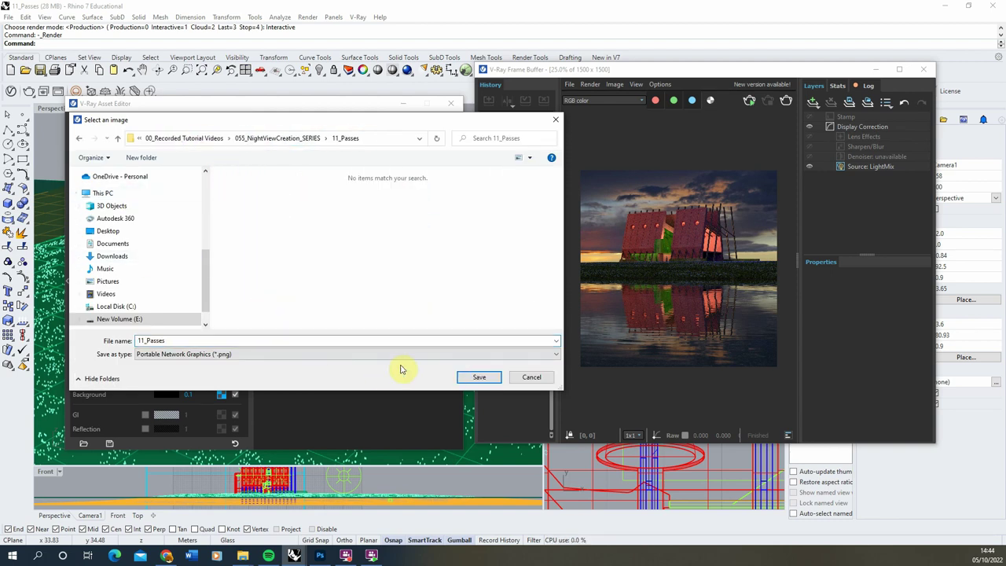
pyautogui.click(295, 355)
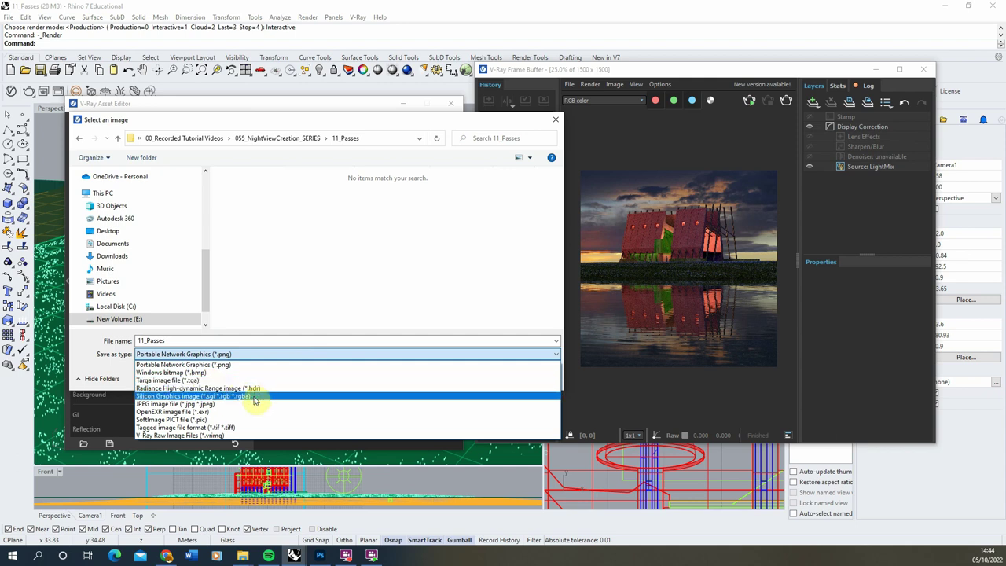
pyautogui.click(231, 405)
pyautogui.click(476, 379)
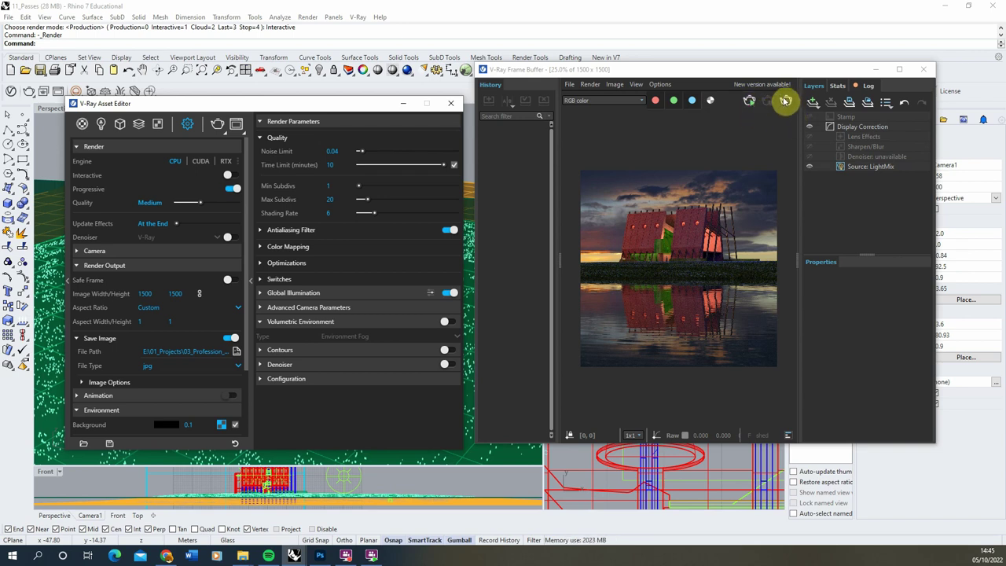
# Run the production render, and switch to the Render folder of saved passes in File Explorer.
pyautogui.click(786, 101)
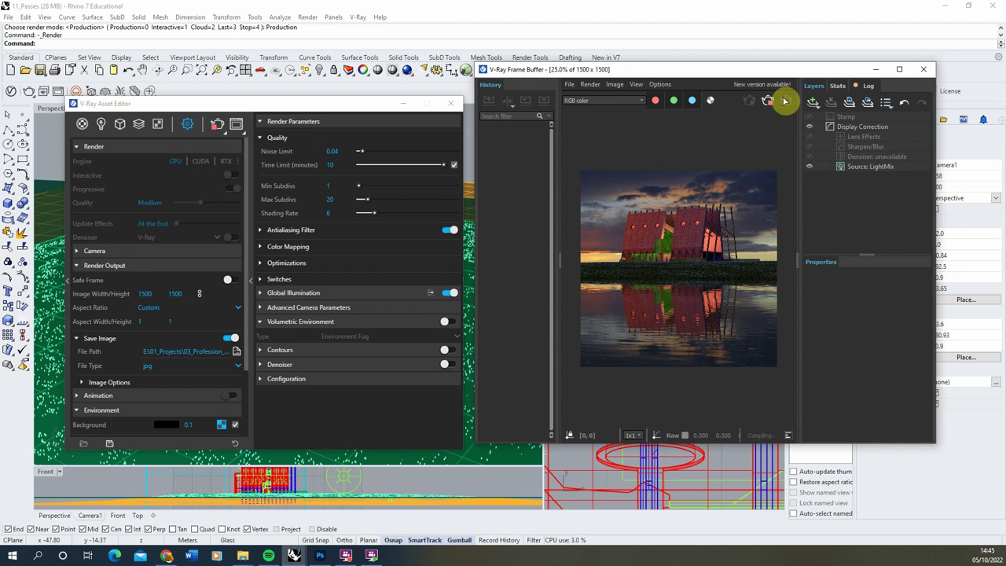
pyautogui.click(346, 555)
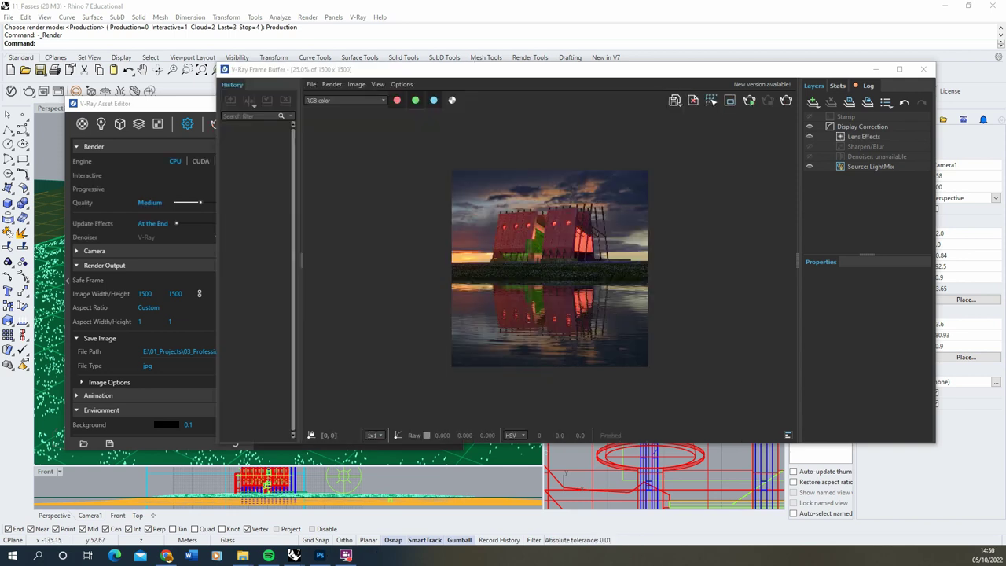
pyautogui.moveTo(243, 555)
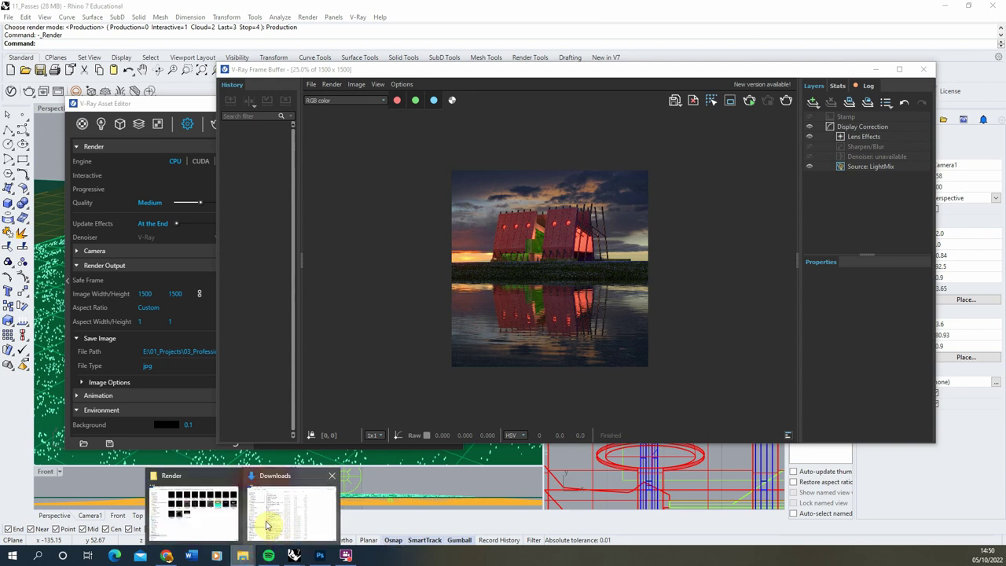
pyautogui.click(223, 519)
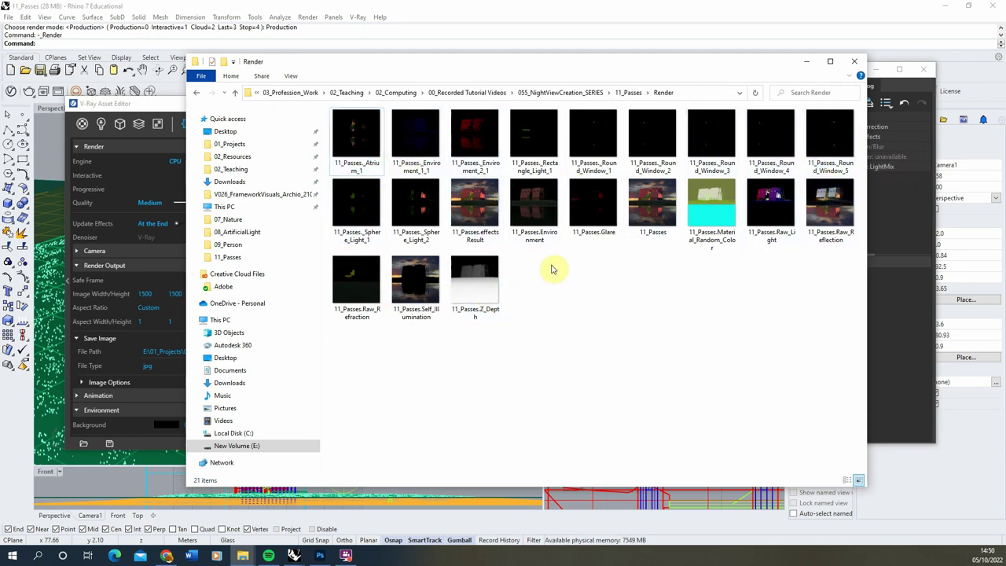
# View the saved 11_Passes image, and browse the pass images from Material_Random_Color through to Z_Depth.
pyautogui.doubleClick(658, 223)
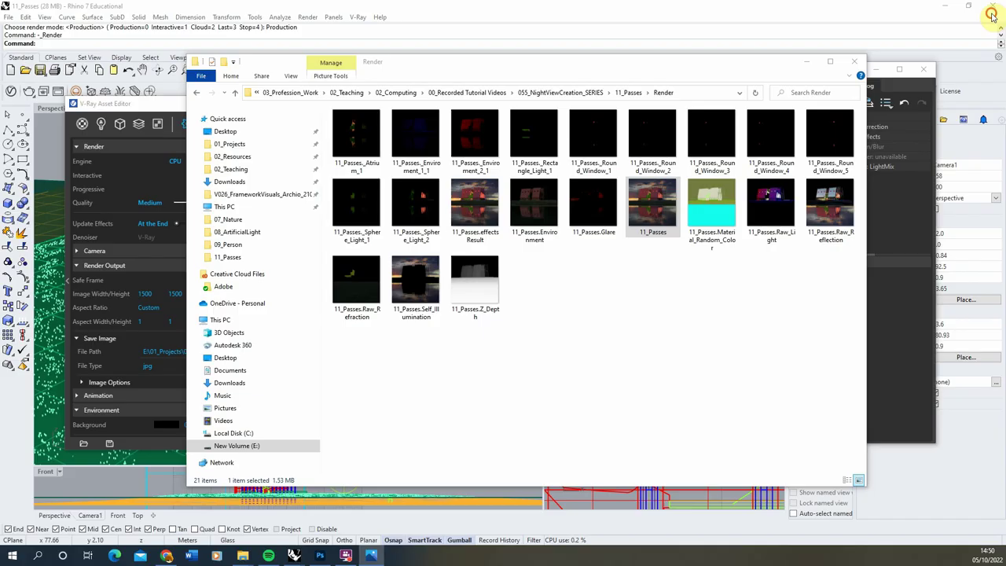
pyautogui.click(721, 214)
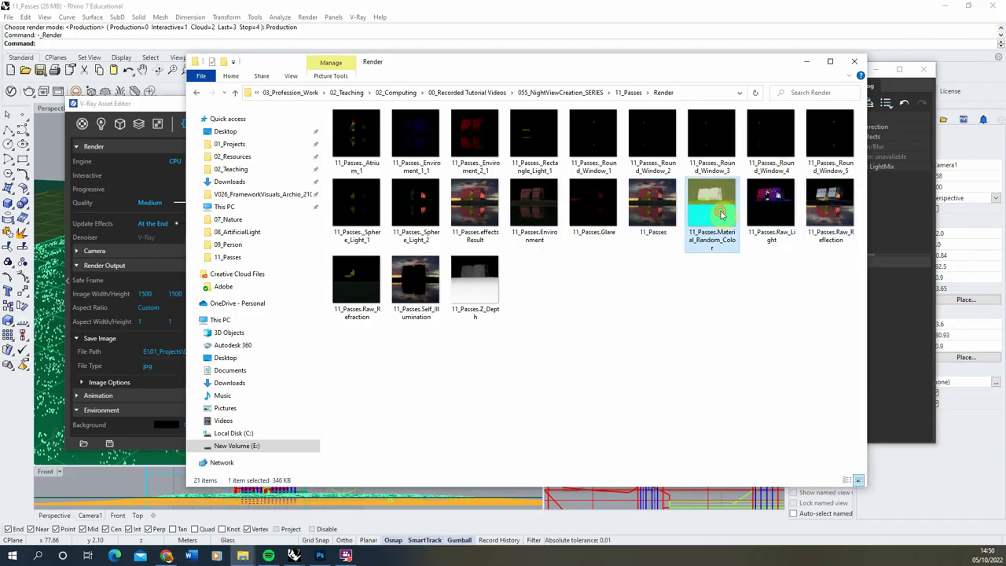
pyautogui.doubleClick(721, 214)
pyautogui.click(991, 286)
pyautogui.click(991, 287)
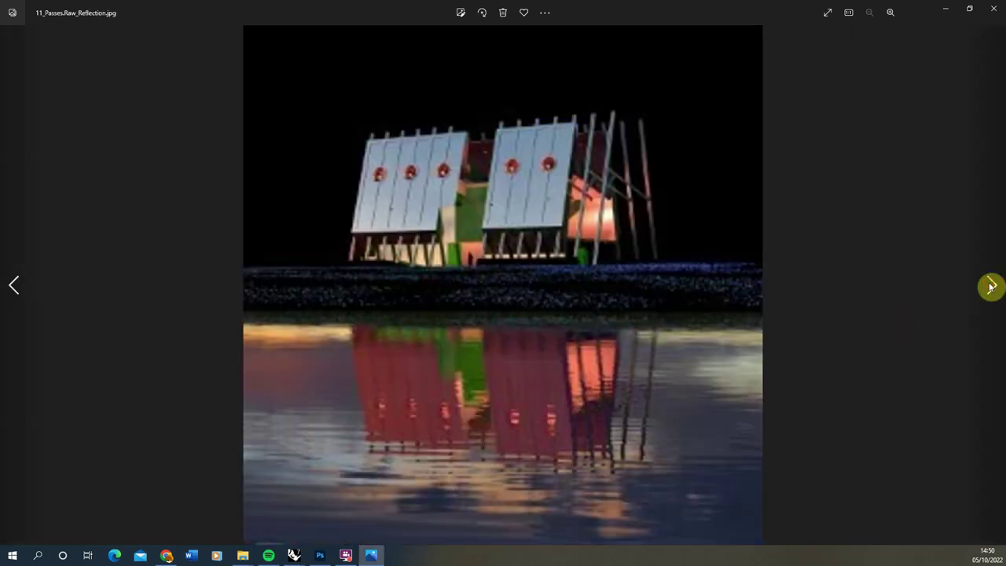
pyautogui.click(992, 286)
pyautogui.click(991, 285)
pyautogui.click(990, 286)
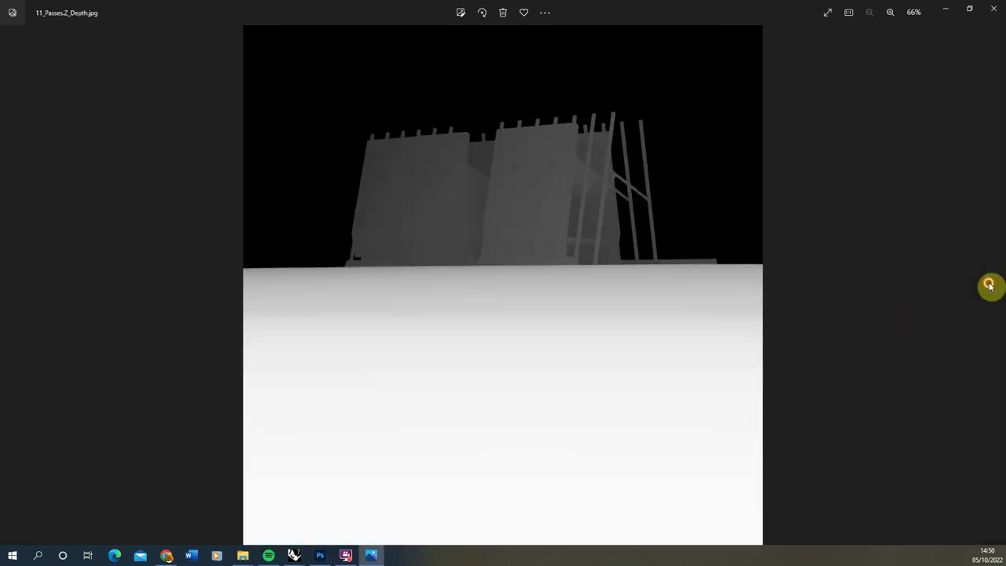
# Close the Z_Depth image, review the saved 11_Passes render once more, and close the image viewer and the Render folder.
pyautogui.click(994, 8)
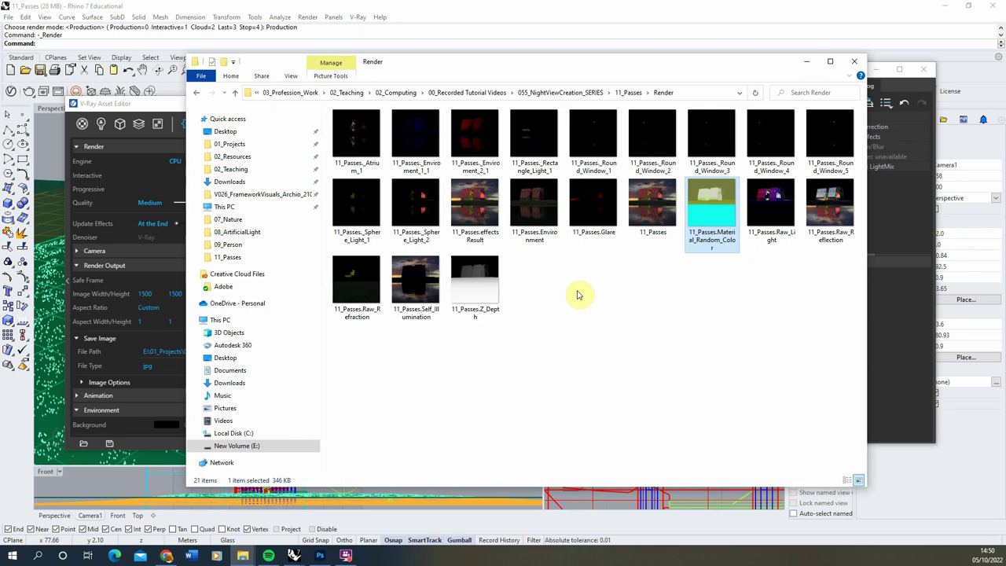
pyautogui.click(645, 304)
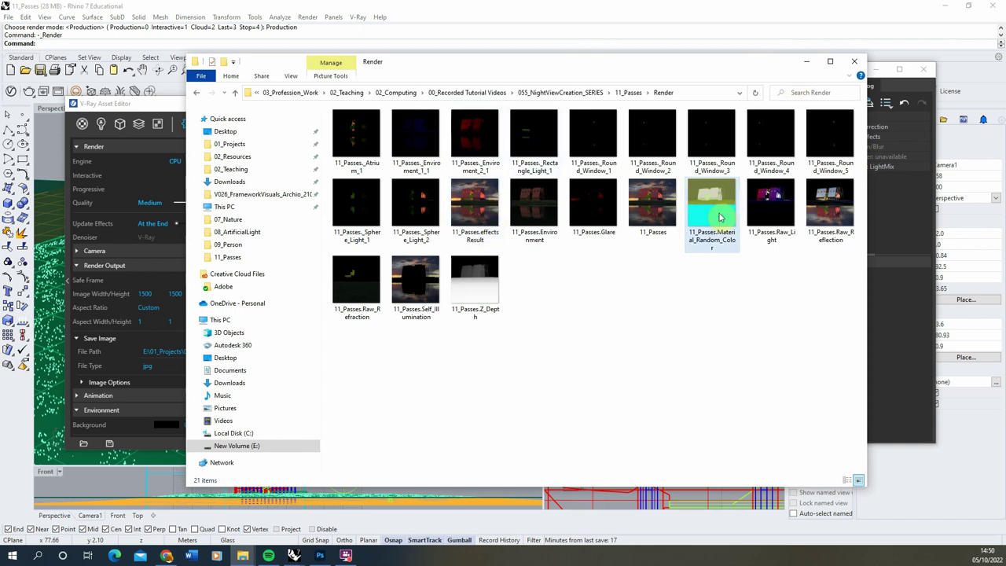
pyautogui.doubleClick(659, 203)
pyautogui.click(995, 8)
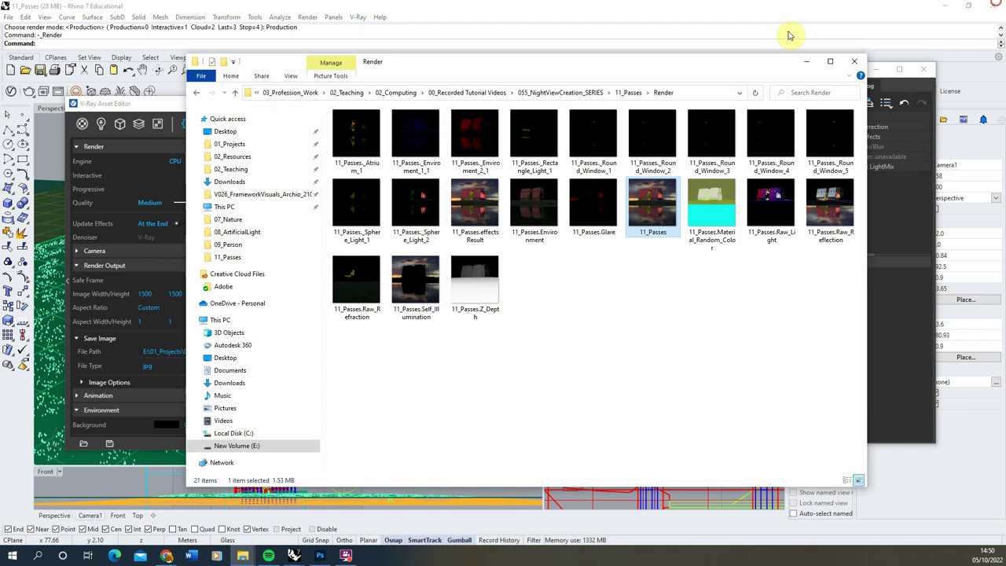
pyautogui.click(856, 65)
# Enable the volumetric environment with the Environment Fog type in the V-Ray render settings.
pyautogui.click(154, 116)
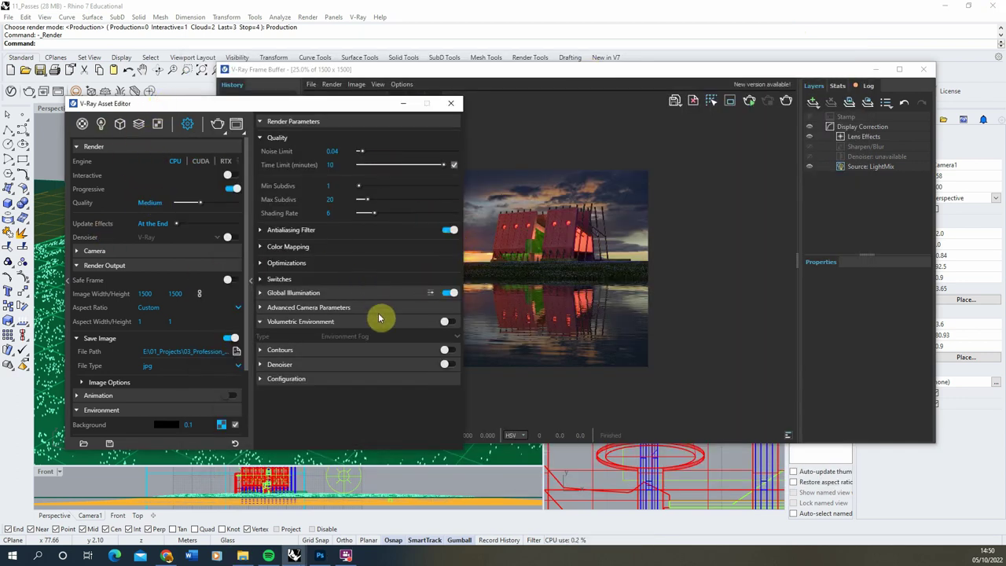
pyautogui.click(447, 323)
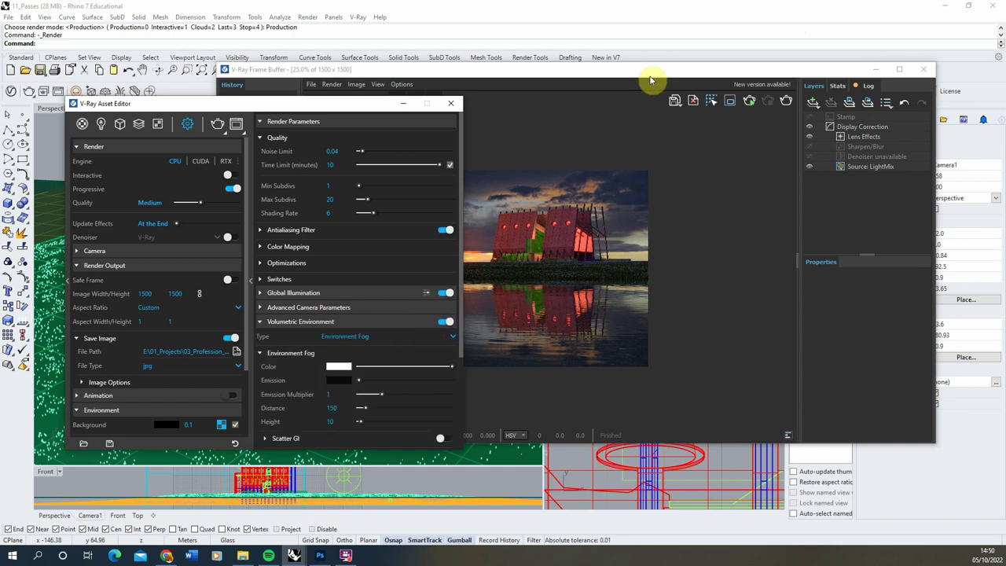
pyautogui.click(652, 70)
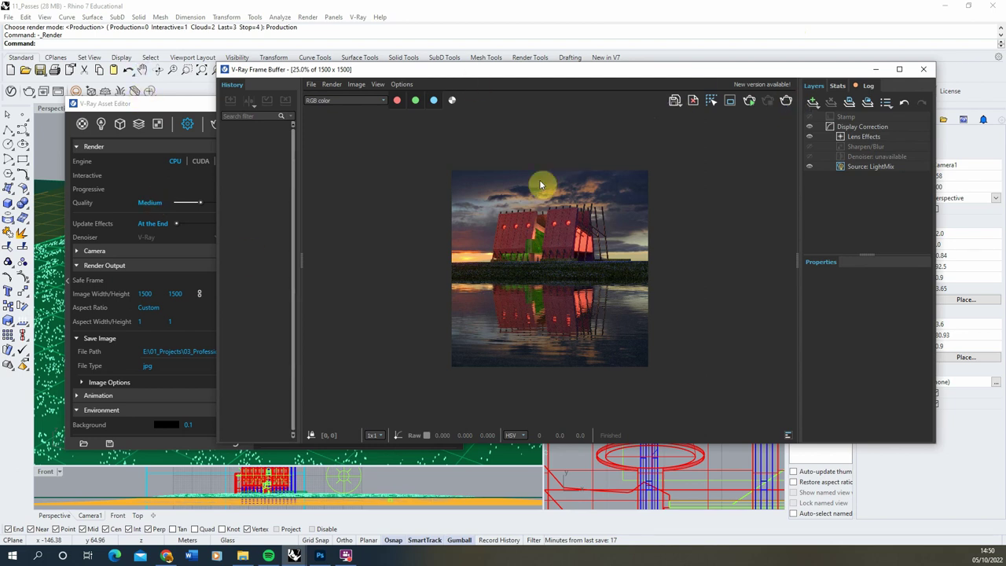
pyautogui.click(168, 104)
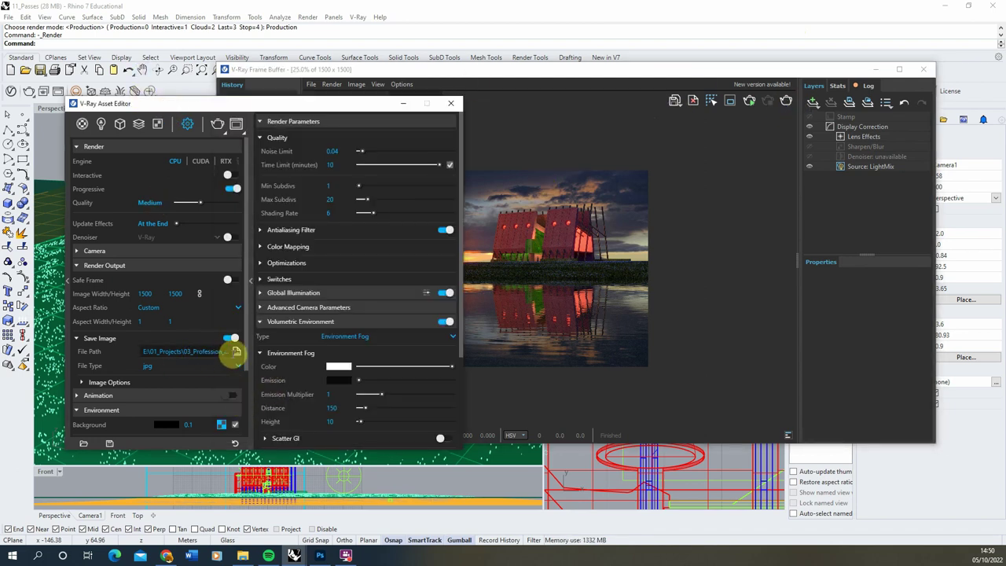
# Set the automatic image output to a JPEG named Fog in the Render subfolder of 11_Passes.
pyautogui.click(236, 352)
pyautogui.click(138, 341)
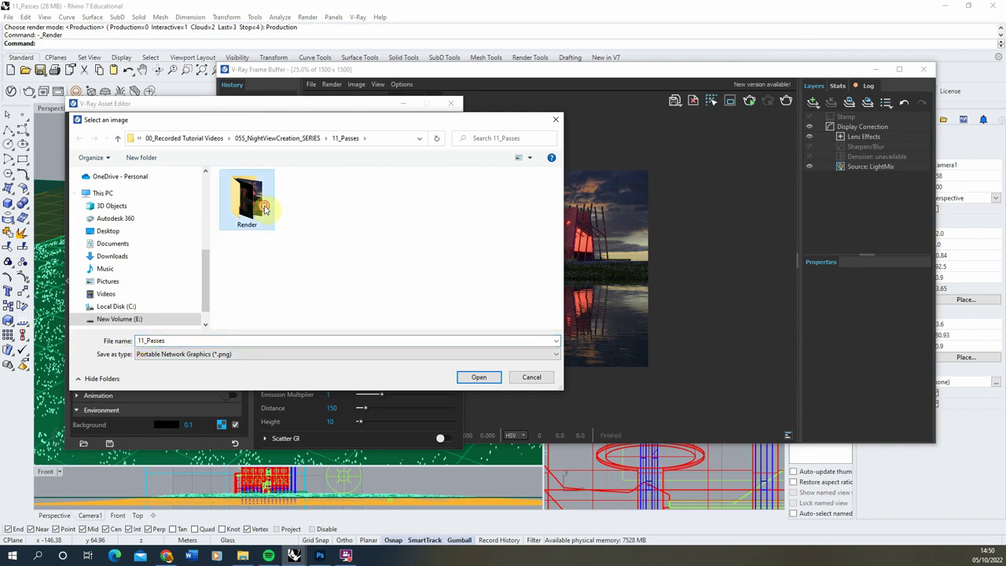
pyautogui.doubleClick(242, 203)
pyautogui.doubleClick(190, 340)
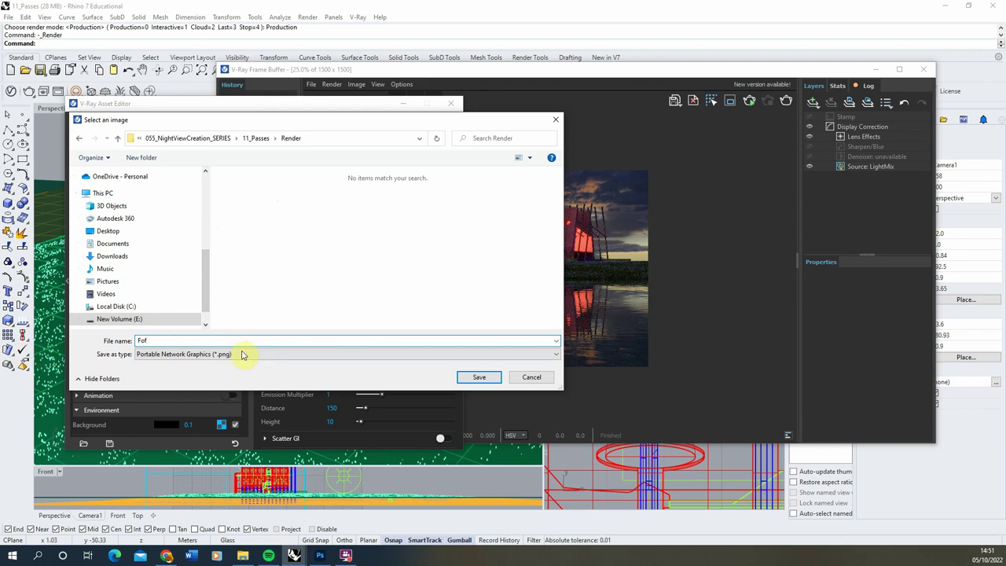
pyautogui.click(243, 354)
pyautogui.click(146, 340)
pyautogui.doubleClick(150, 341)
pyautogui.click(150, 341)
pyautogui.write('g')
pyautogui.click(471, 353)
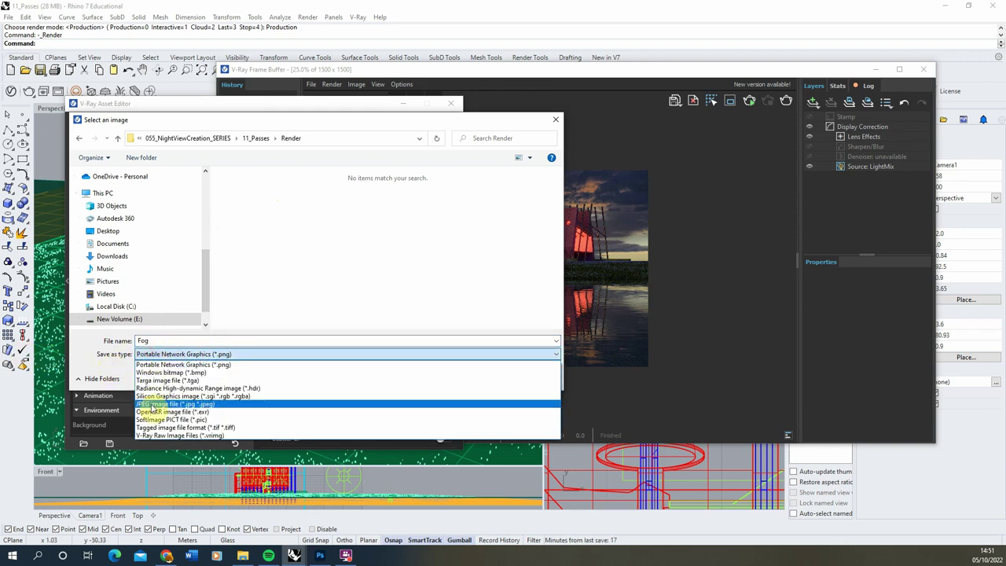
pyautogui.click(539, 404)
pyautogui.click(480, 377)
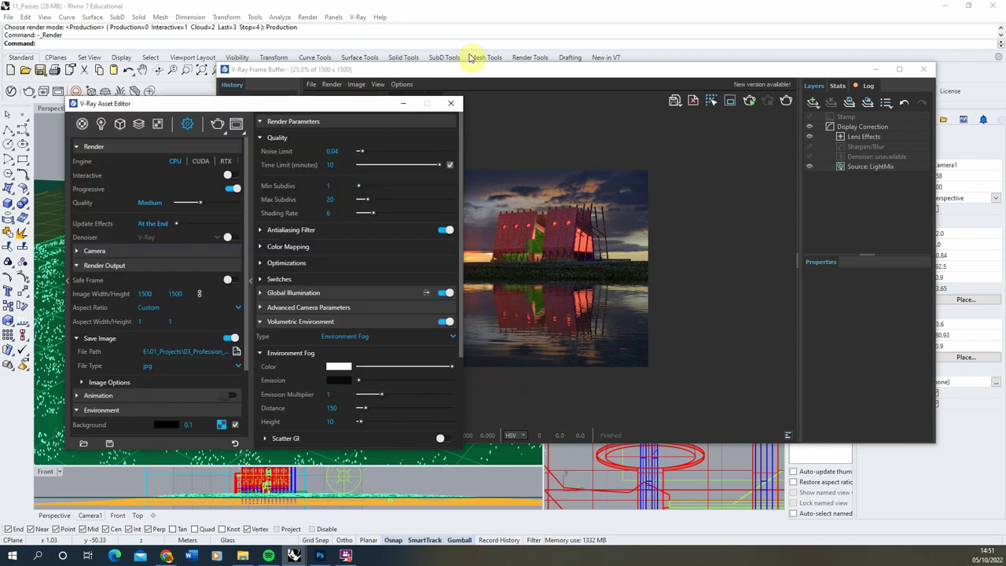
# Start the production render with the environment fog enabled.
pyautogui.click(786, 100)
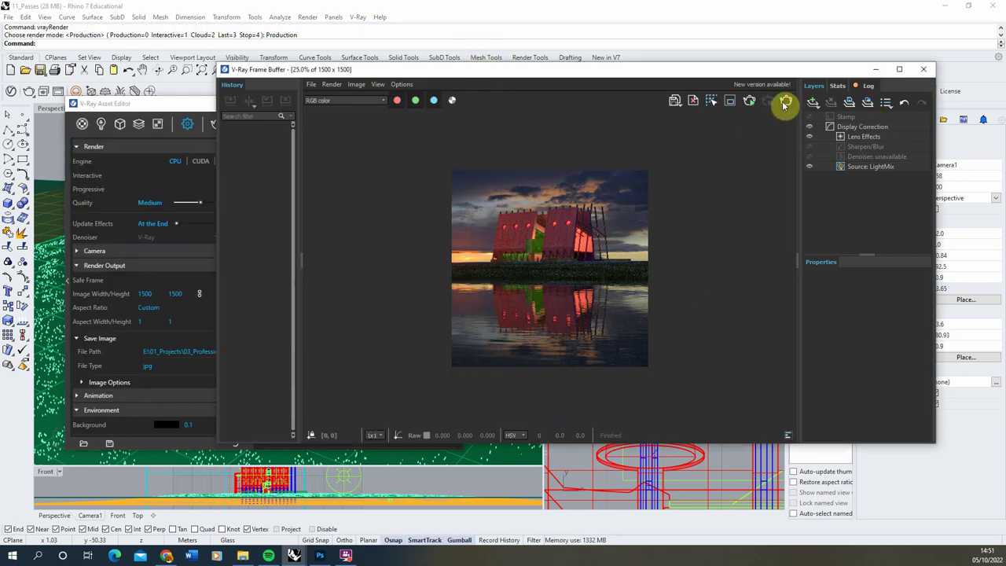
pyautogui.click(765, 103)
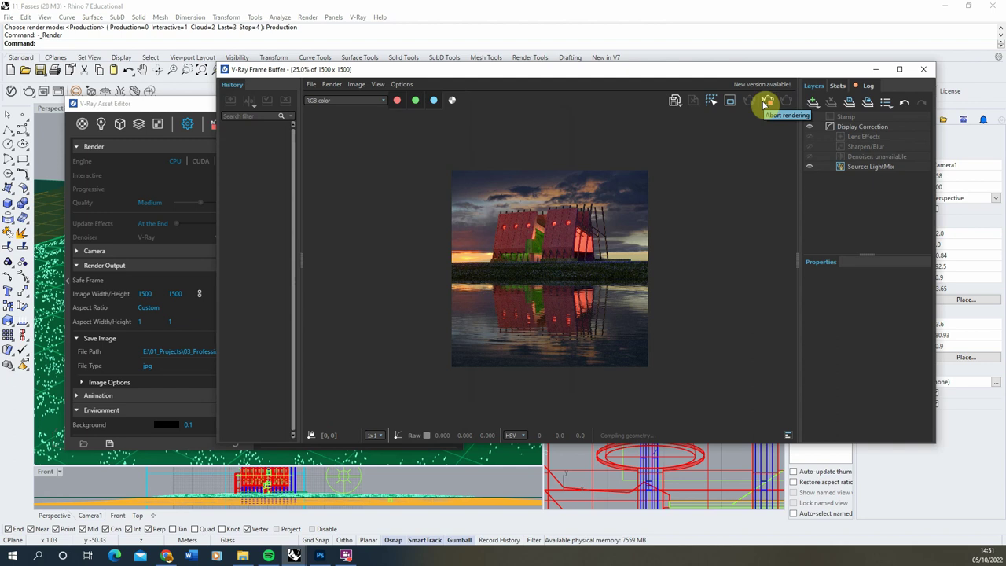